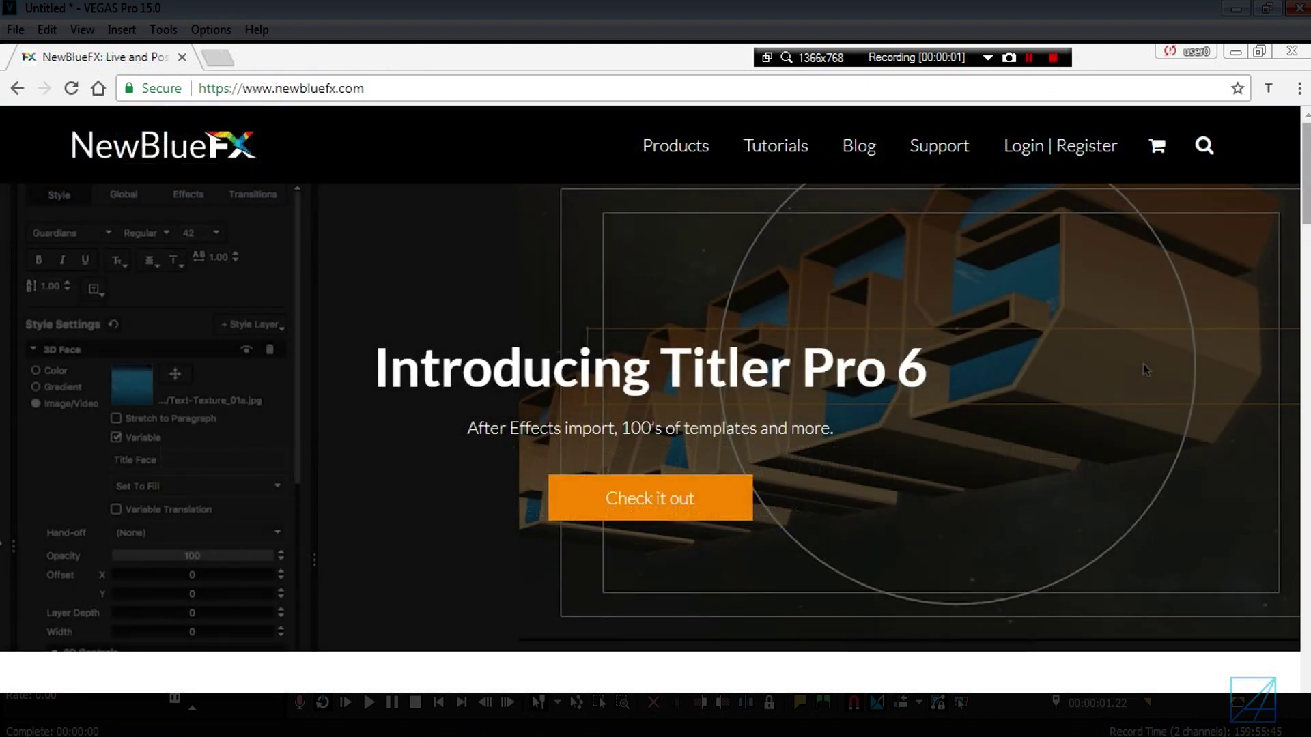
# - Scroll down the NewBlueFX homepage to the post-production solutions section
pyautogui.scroll(-10, 1146, 369)
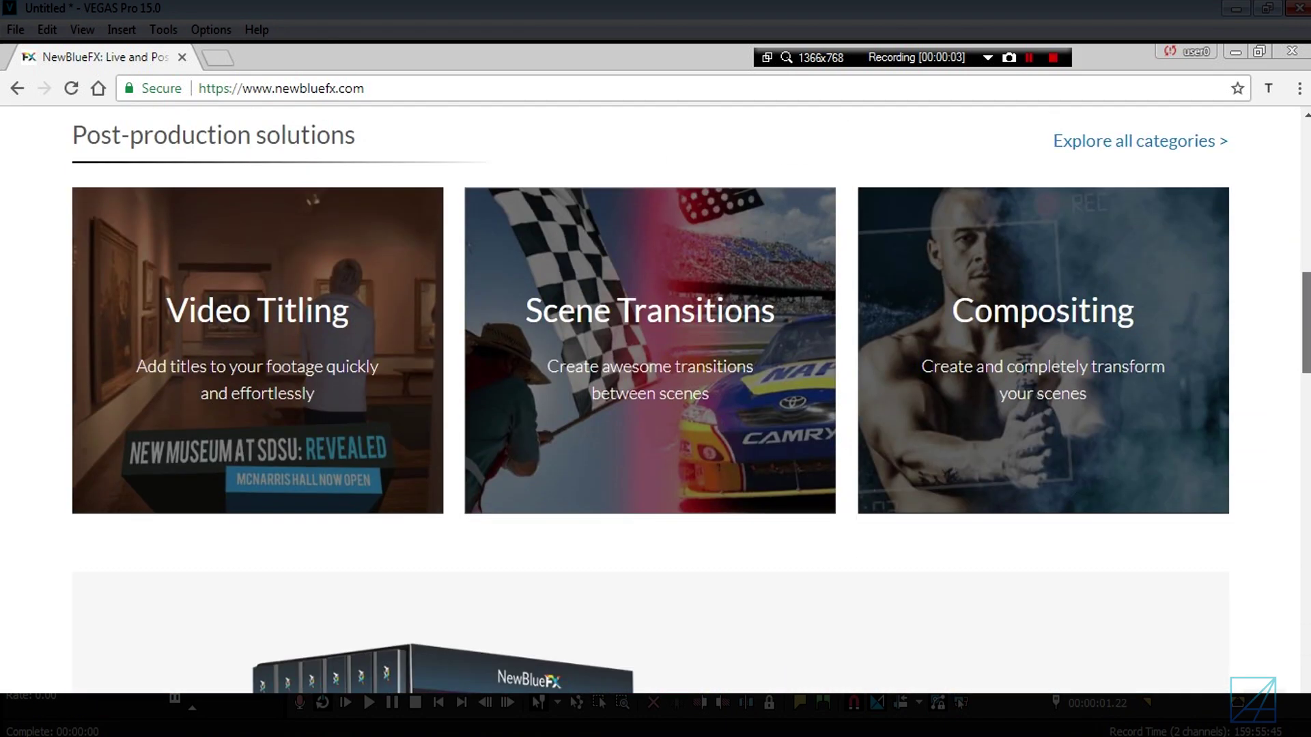
pyautogui.scroll(-8, 656, 369)
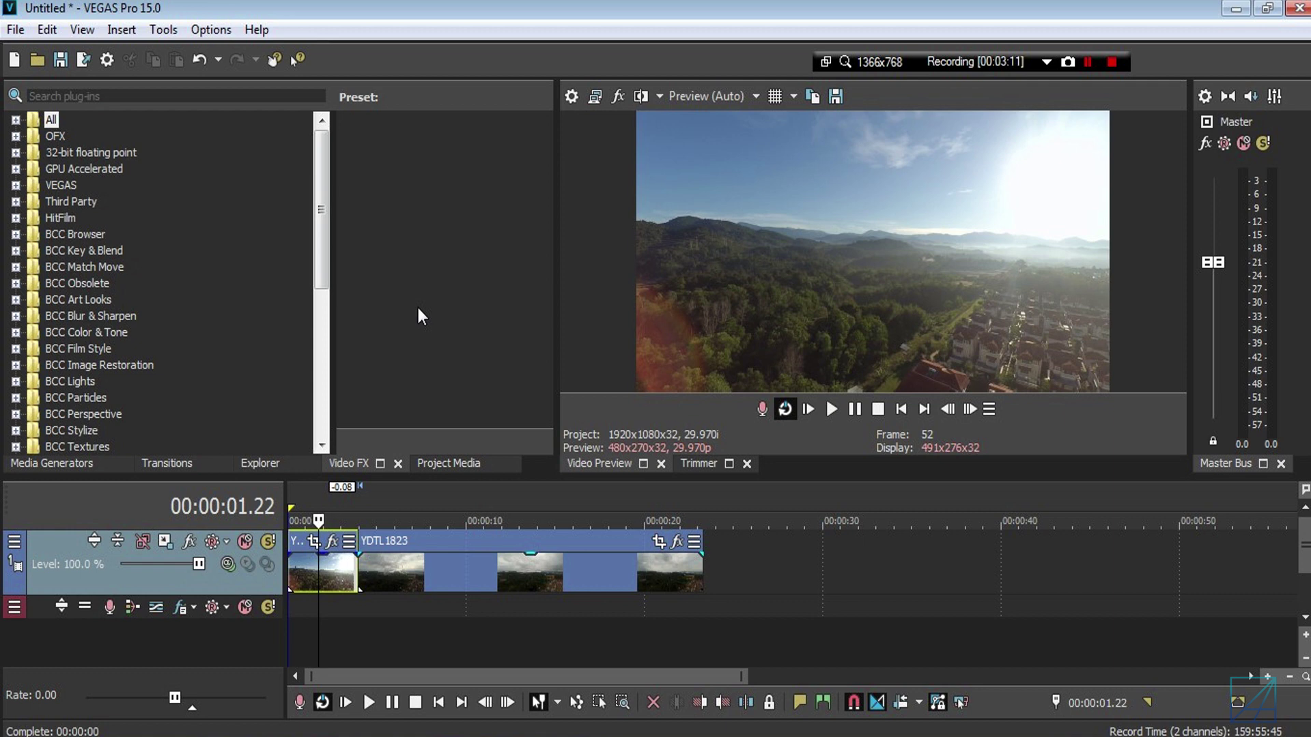
# - Hide VEGAS Pro and shuffle the Super Smooth Slides Transitions archive back to the right column
pyautogui.press('super+d')
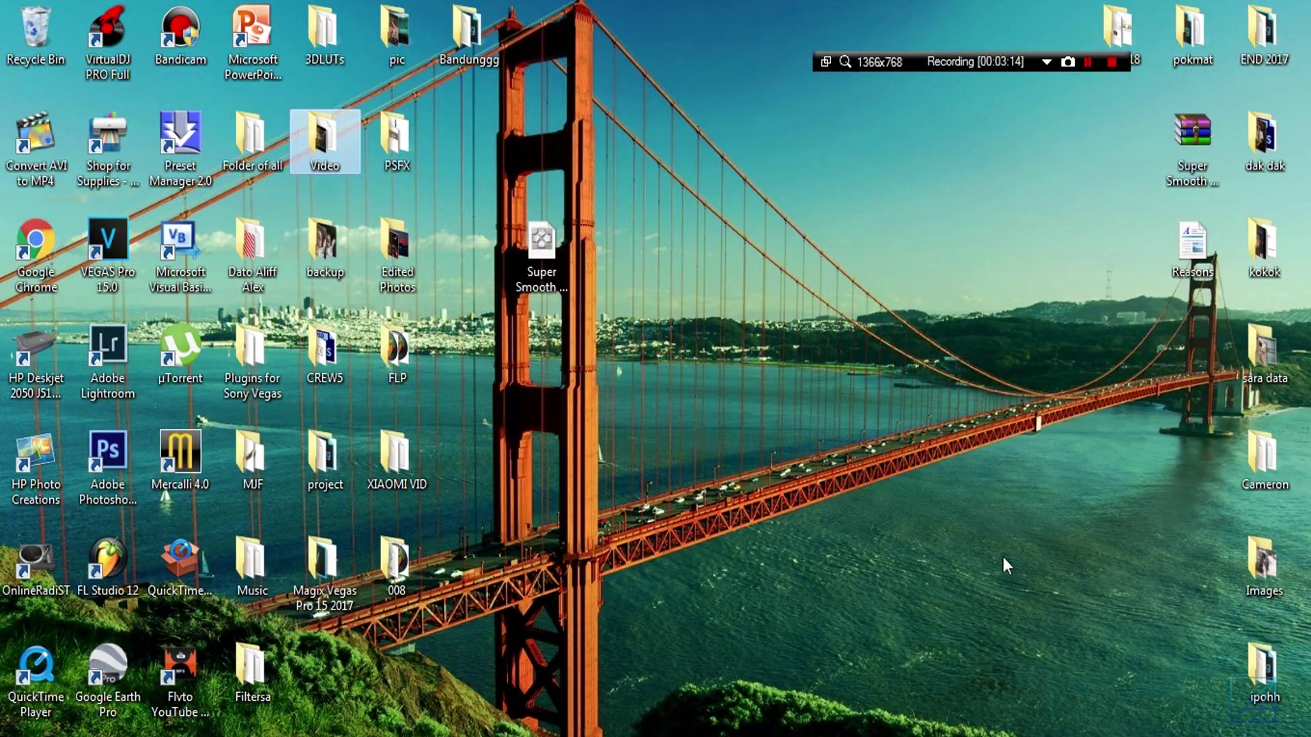
pyautogui.moveTo(1176, 164); pyautogui.dragTo(956, 261)
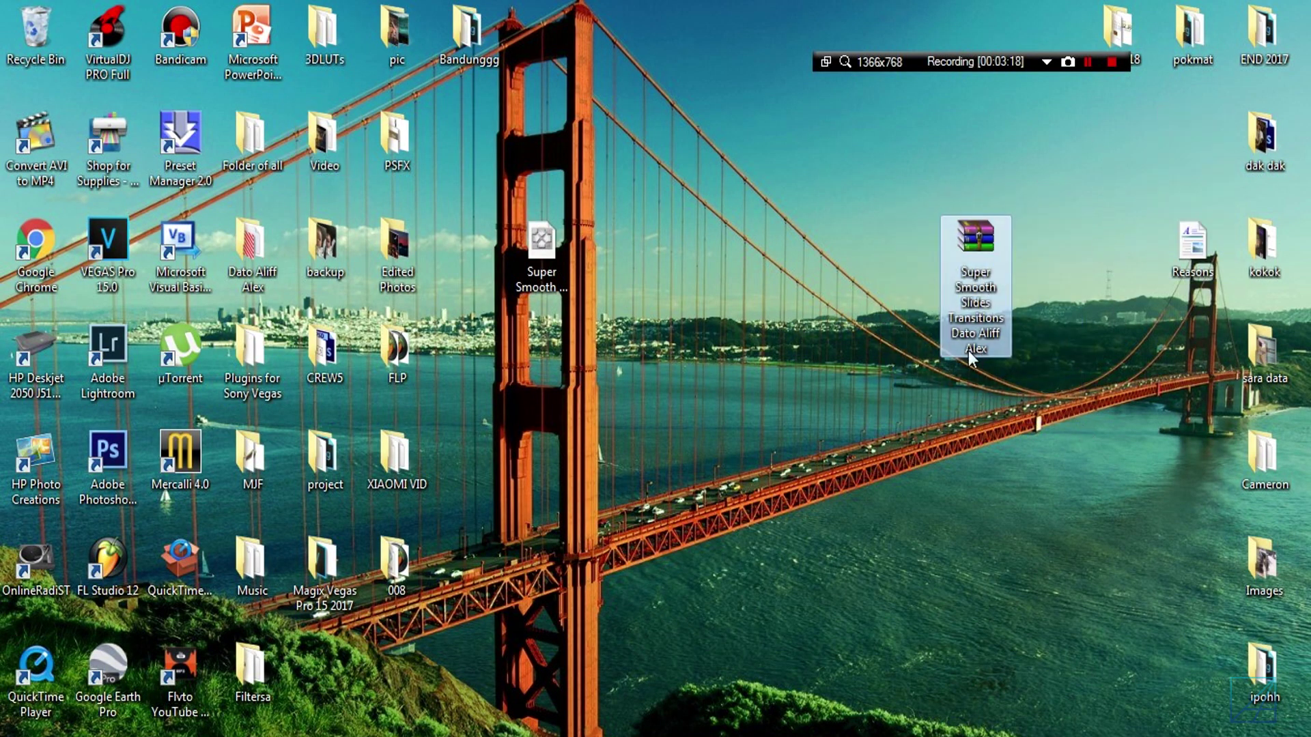
pyautogui.moveTo(970, 288); pyautogui.dragTo(1157, 230)
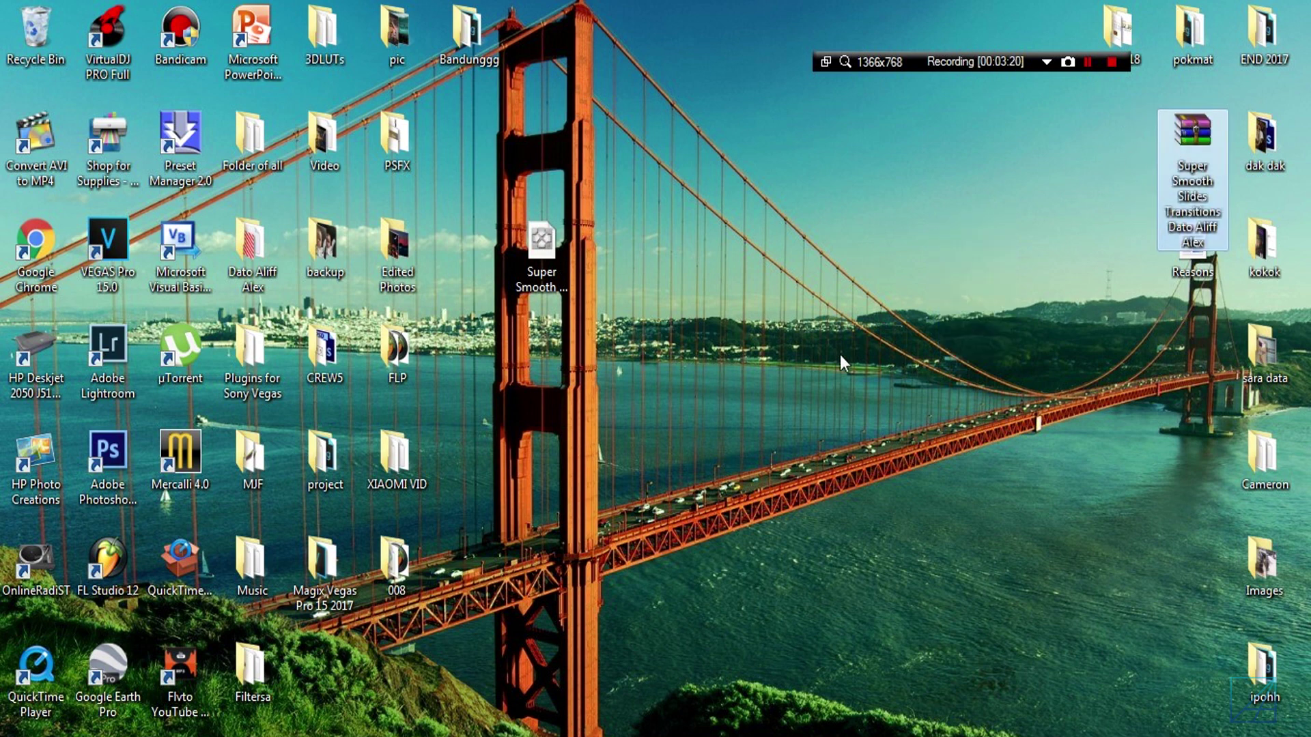
pyautogui.click(527, 427)
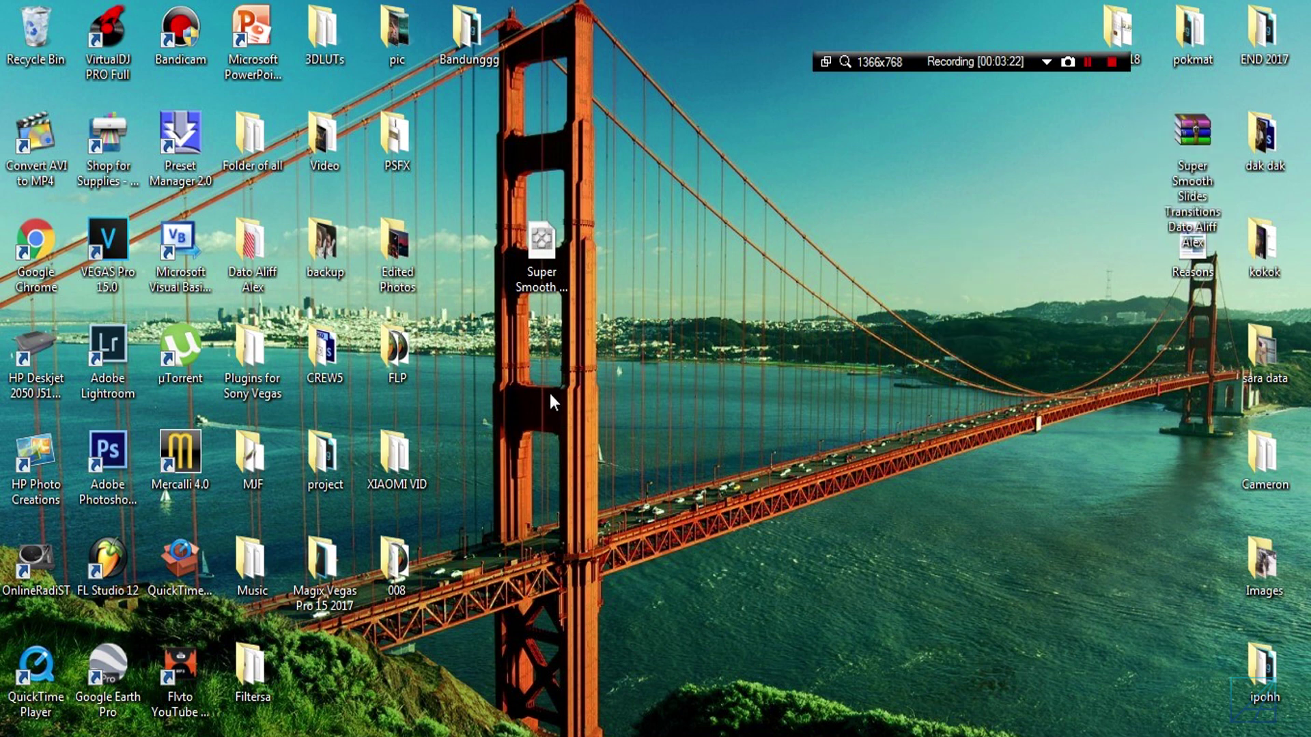
# - Move the Super Smooth Slides preset file one column right, nearer the desktop's middle
pyautogui.click(549, 242)
pyautogui.moveTo(501, 184); pyautogui.dragTo(609, 359)
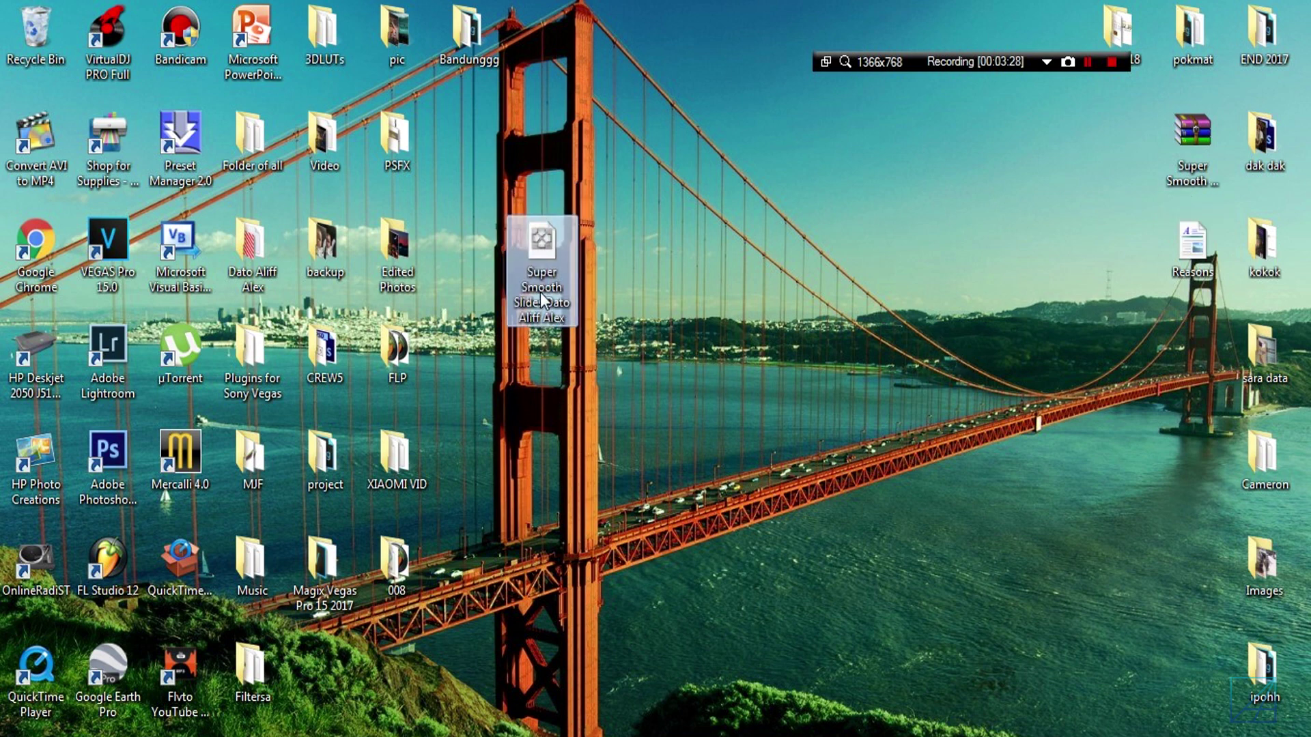
pyautogui.moveTo(539, 293); pyautogui.dragTo(711, 276)
pyautogui.moveTo(539, 218); pyautogui.dragTo(638, 301)
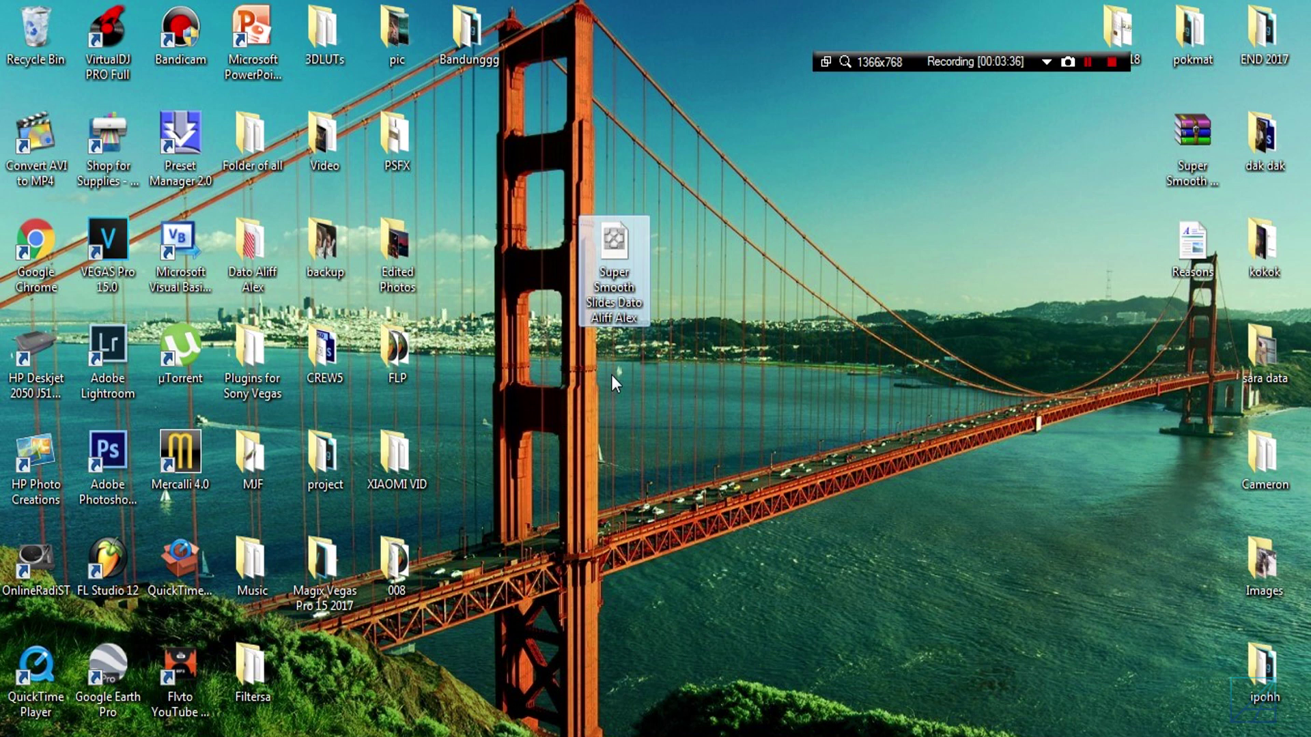
pyautogui.click(191, 182)
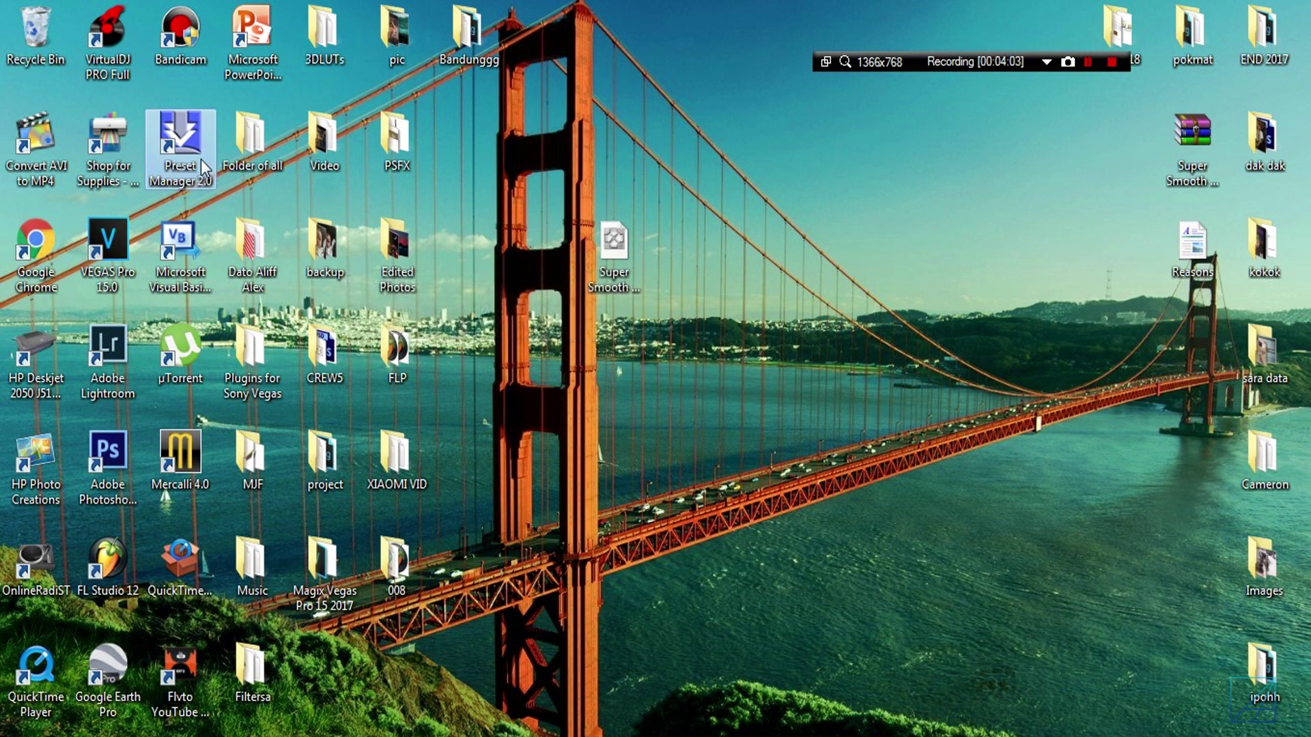
# - Move the preset file up a row, then launch Preset Manager 2.0 and reposition its window
pyautogui.click(601, 239)
pyautogui.moveTo(601, 239); pyautogui.dragTo(538, 117)
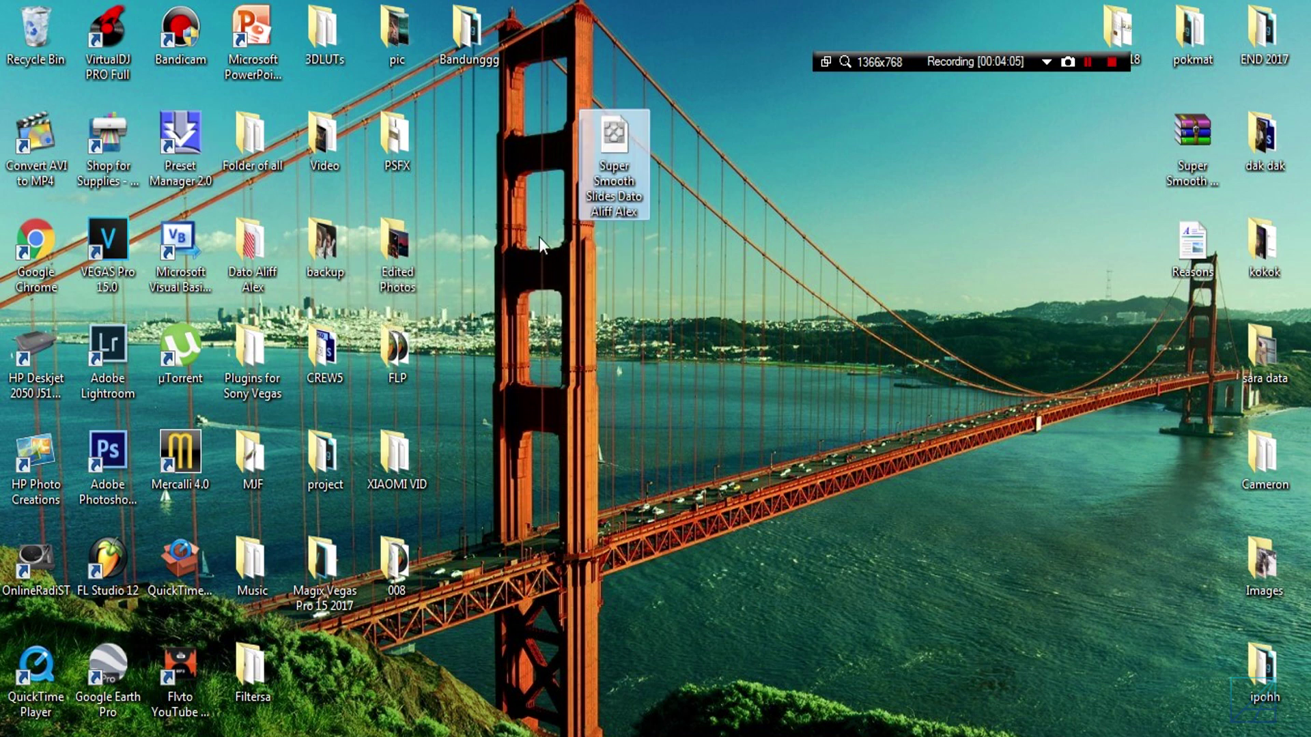
pyautogui.doubleClick(197, 150)
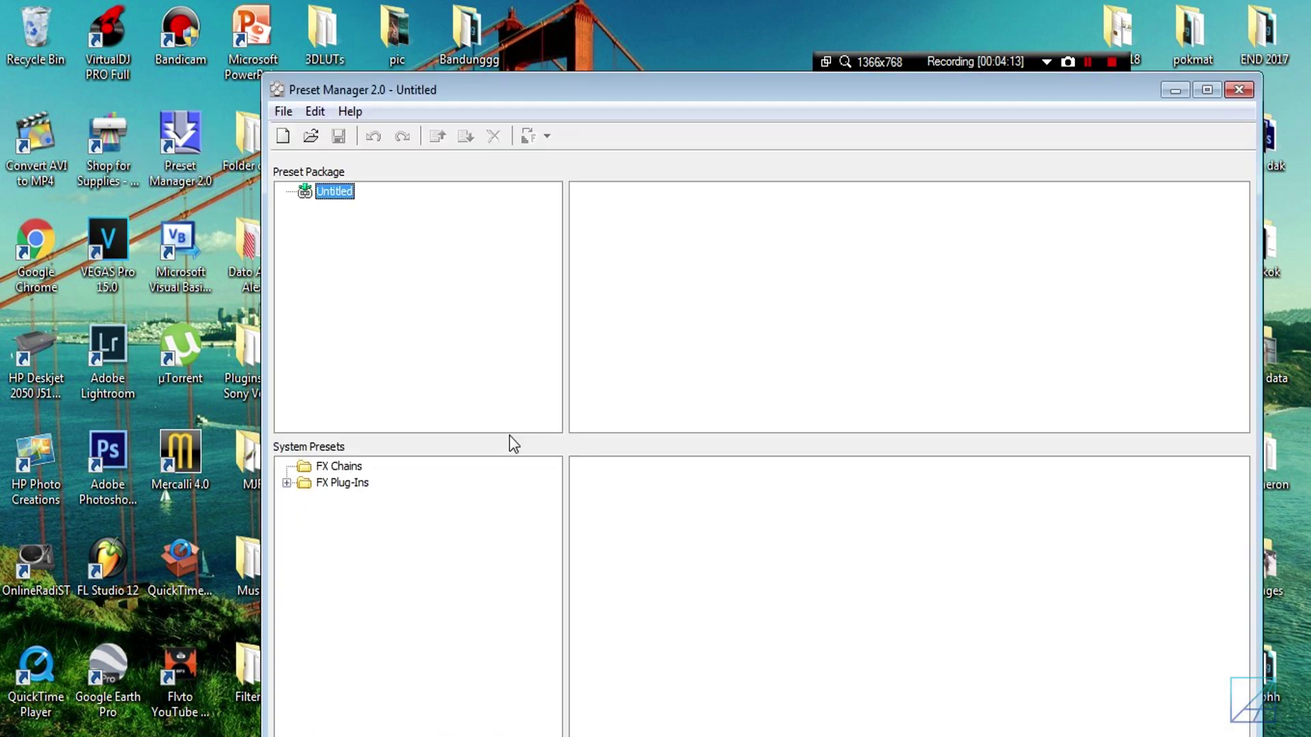
pyautogui.moveTo(377, 84); pyautogui.dragTo(481, 119)
# - Open the Super Smooth Slides .sfpreset package from the desktop via File > Open
pyautogui.click(370, 144)
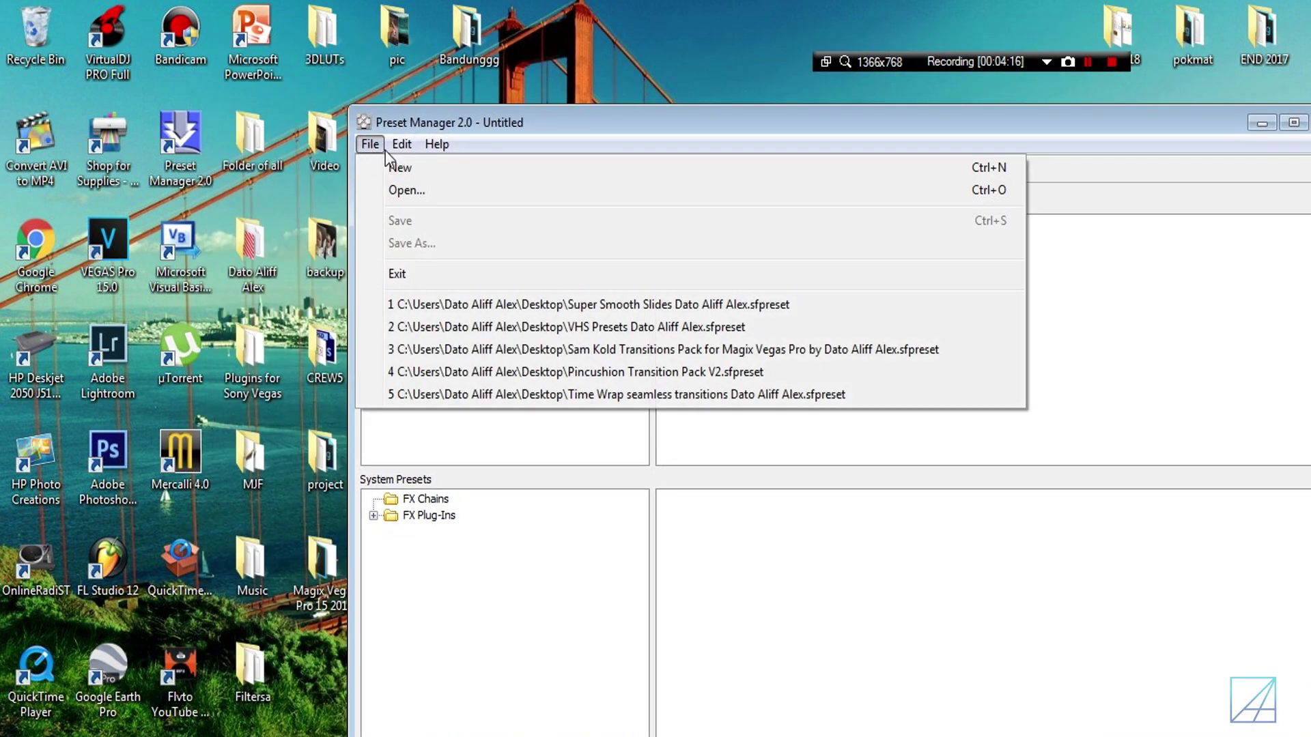
pyautogui.click(388, 188)
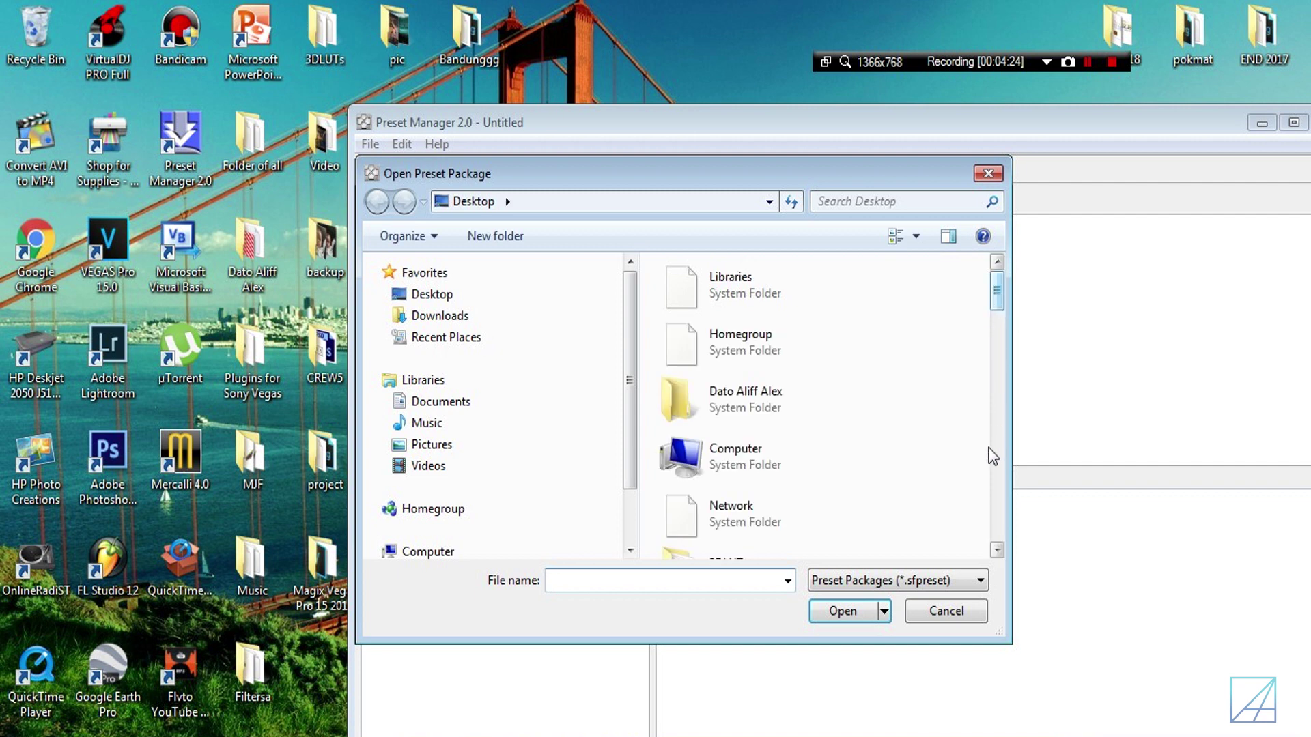
pyautogui.scroll(-15, 992, 456)
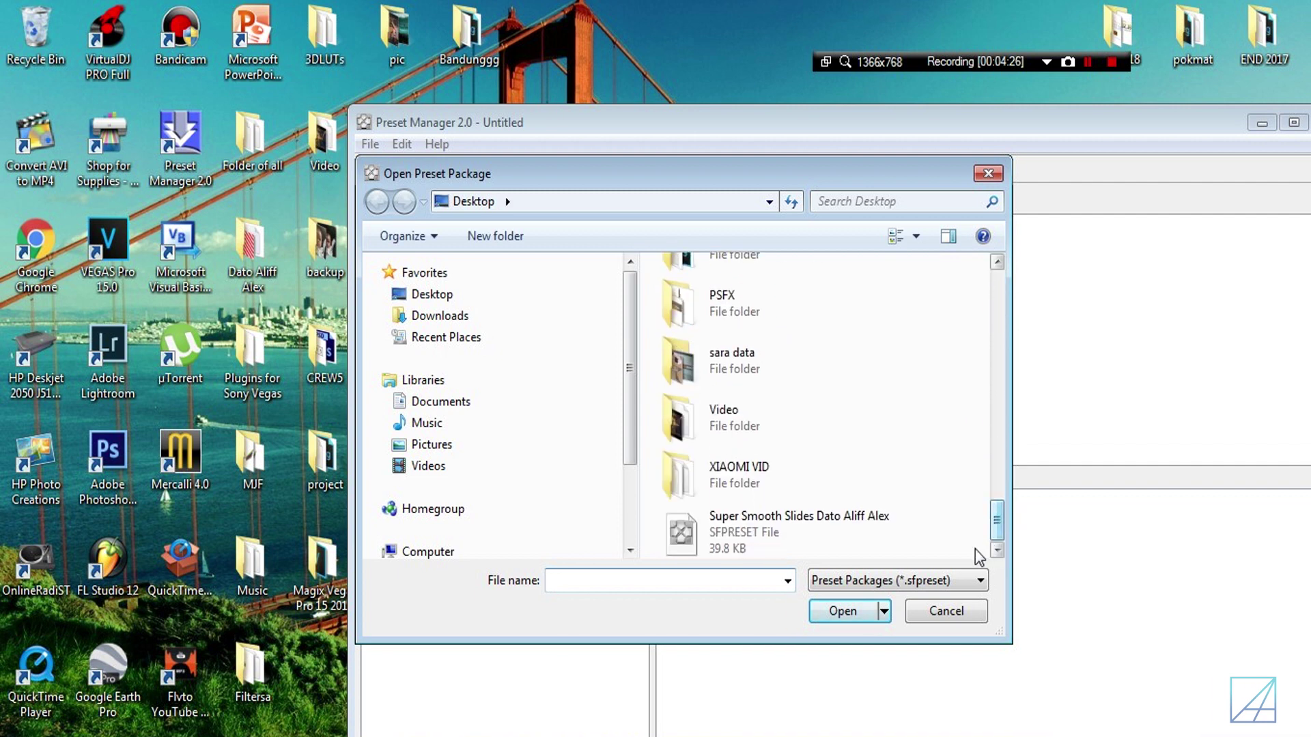
pyautogui.click(888, 536)
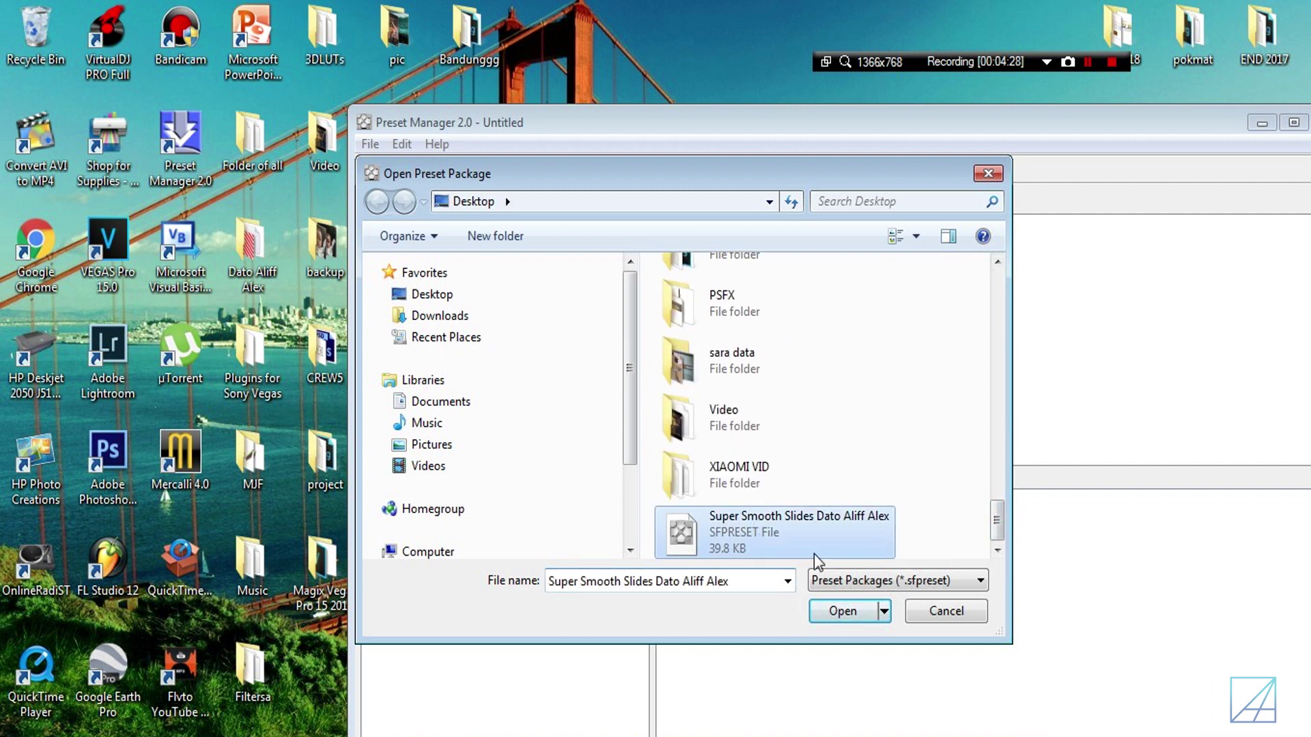
pyautogui.click(841, 613)
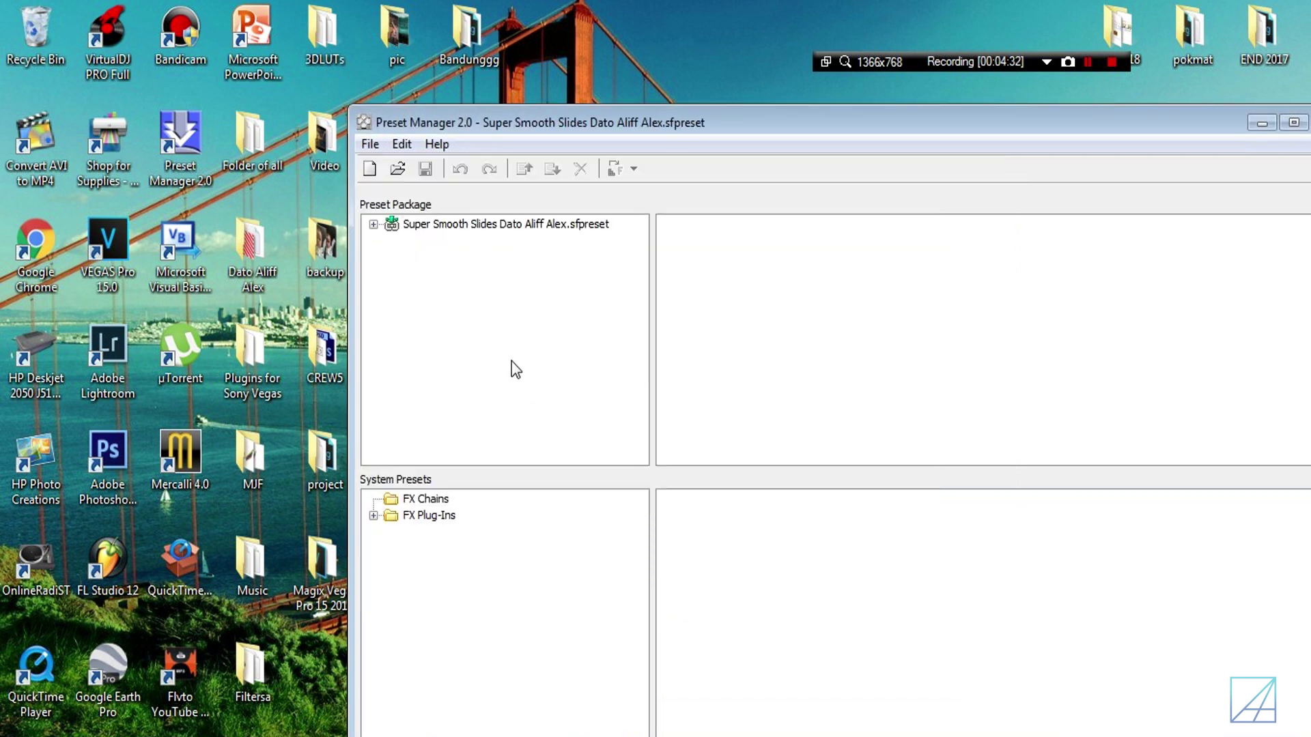
# - List the FX chains inside the loaded Super Smooth Slides package
pyautogui.click(405, 226)
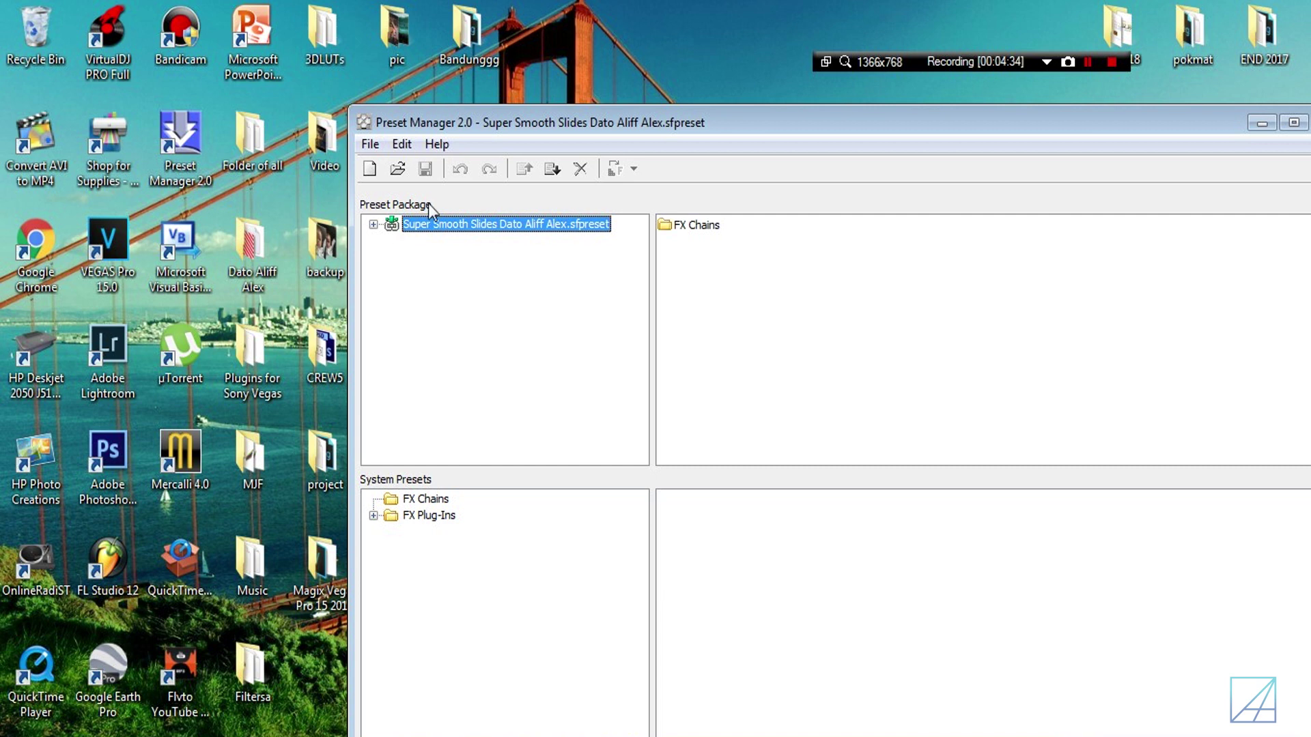
pyautogui.moveTo(517, 123); pyautogui.dragTo(390, 92)
pyautogui.doubleClick(539, 191)
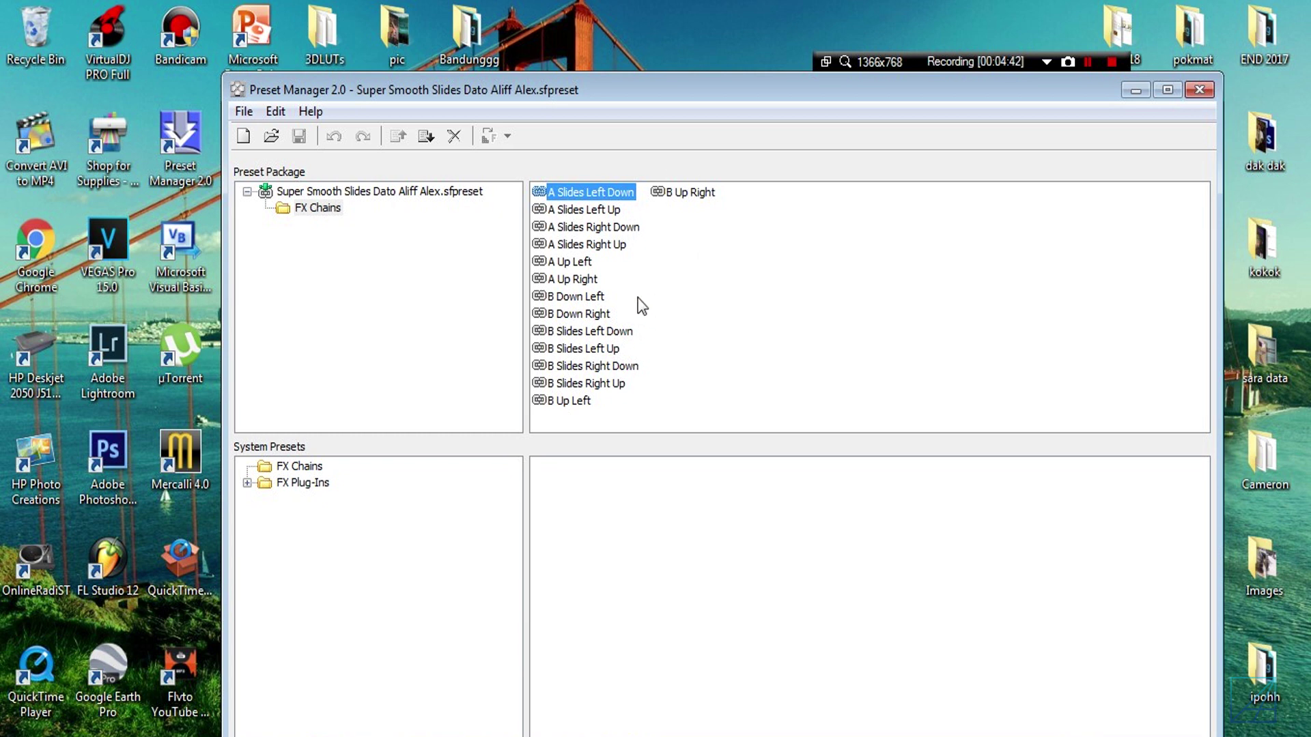
pyautogui.click(349, 193)
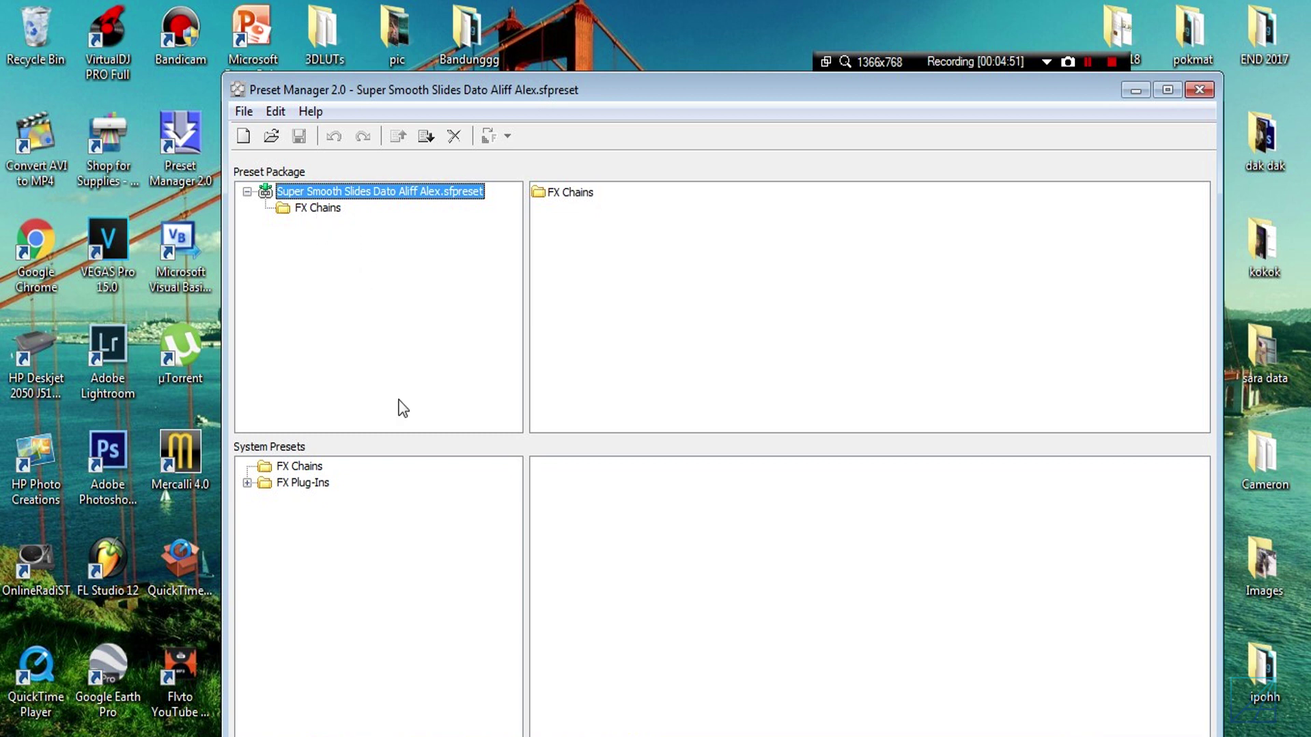
# - Show the system FX Chains presets and resize and reposition the Preset Manager window
pyautogui.click(299, 467)
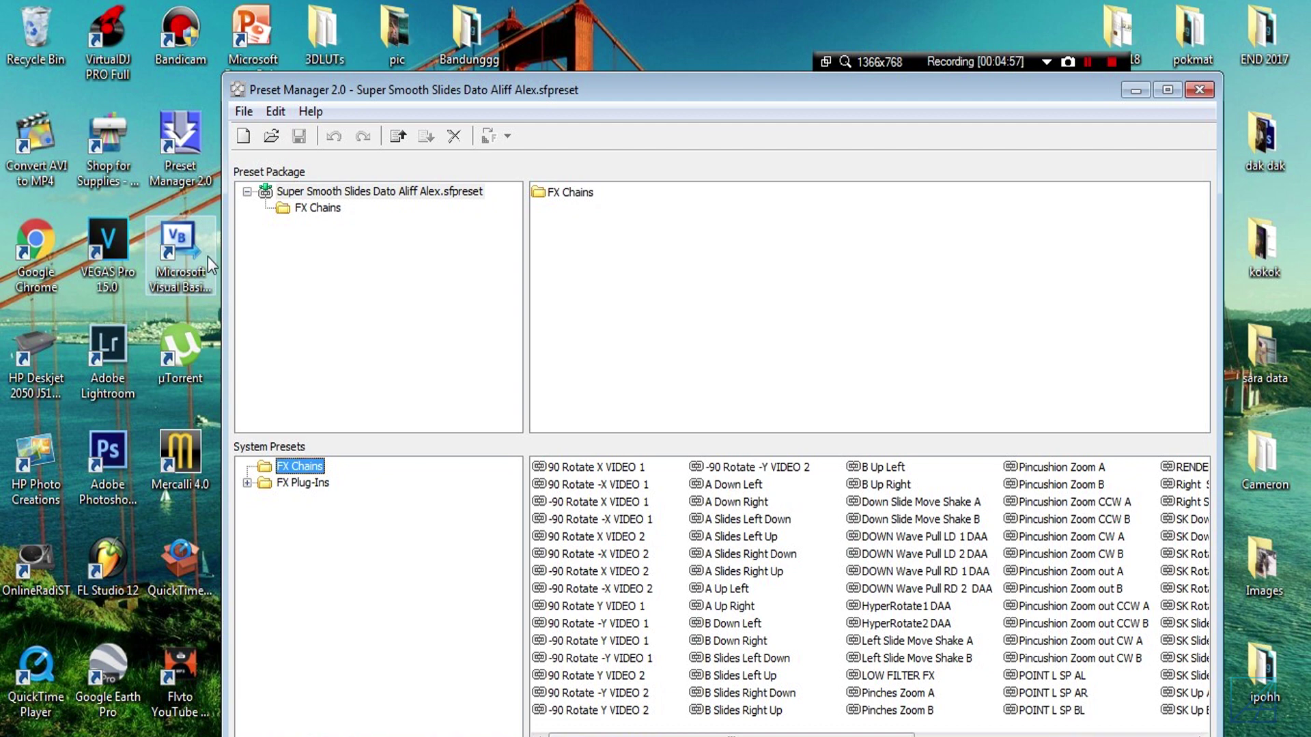
pyautogui.moveTo(792, 73); pyautogui.dragTo(793, 166)
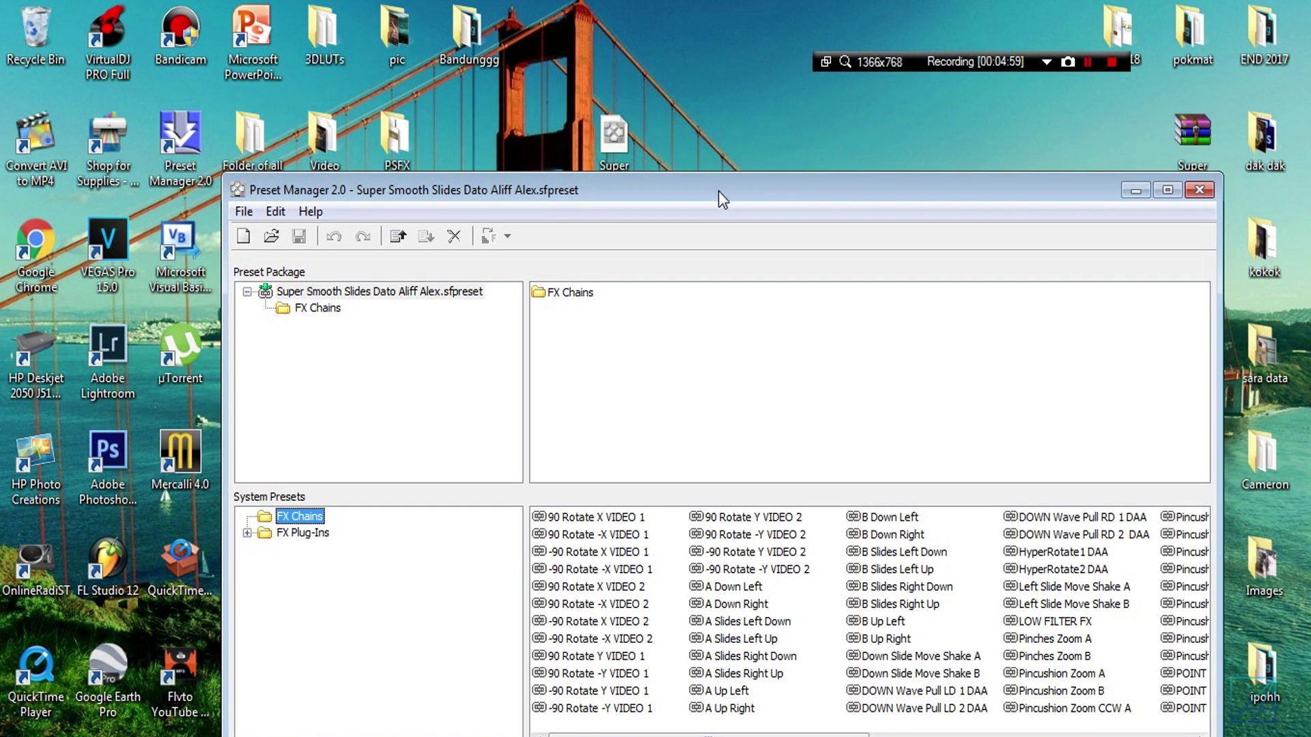
pyautogui.moveTo(718, 191); pyautogui.dragTo(762, 361)
pyautogui.moveTo(510, 354); pyautogui.dragTo(375, 42)
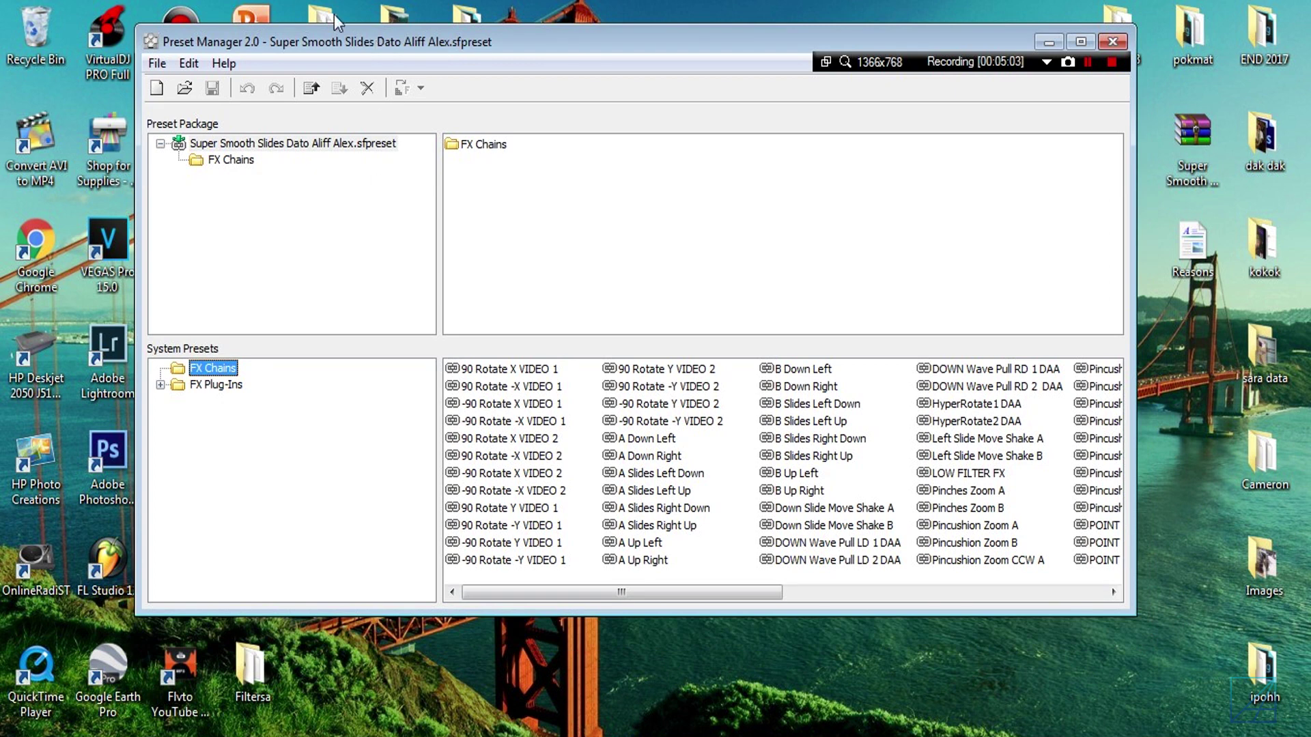
pyautogui.moveTo(361, 40); pyautogui.dragTo(394, 99)
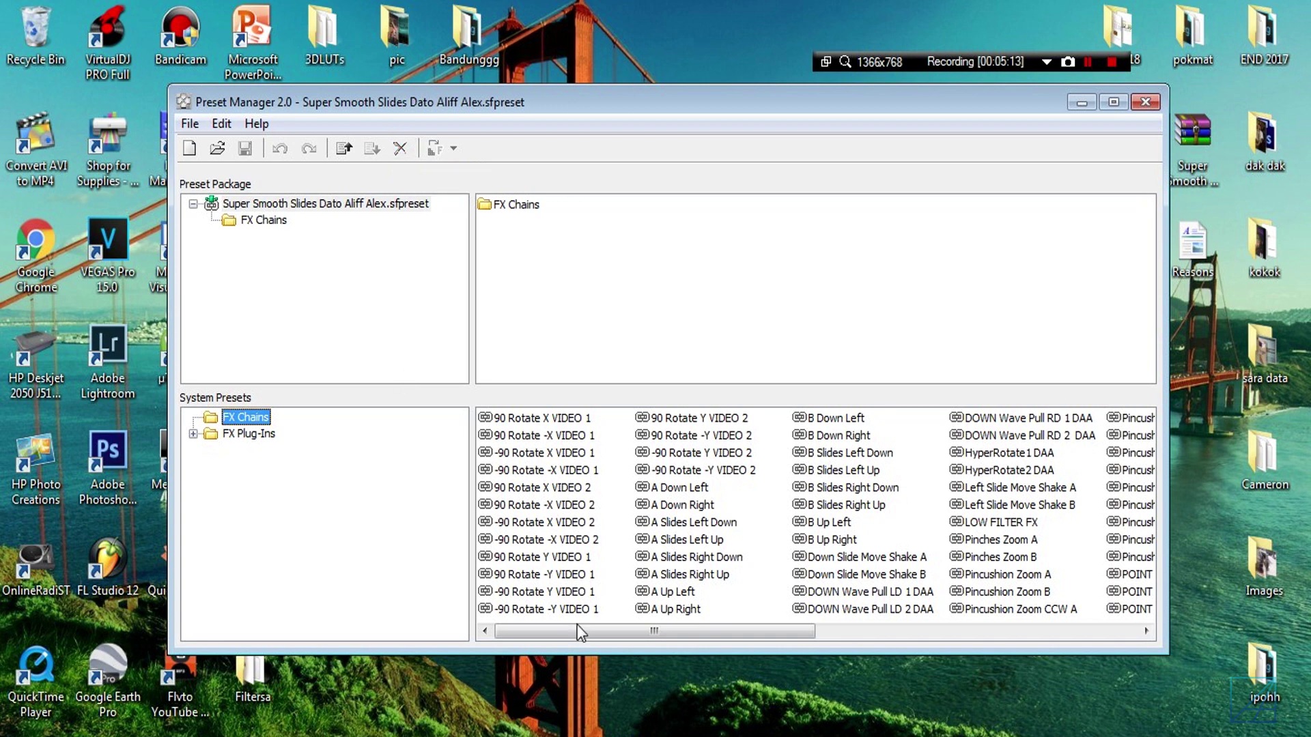
pyautogui.moveTo(575, 629); pyautogui.dragTo(510, 662)
pyautogui.click(529, 437)
# - Select the -90 Rotate -X VIDEO 1 chain, then close Preset Manager 2.0 without saving
pyautogui.click(521, 470)
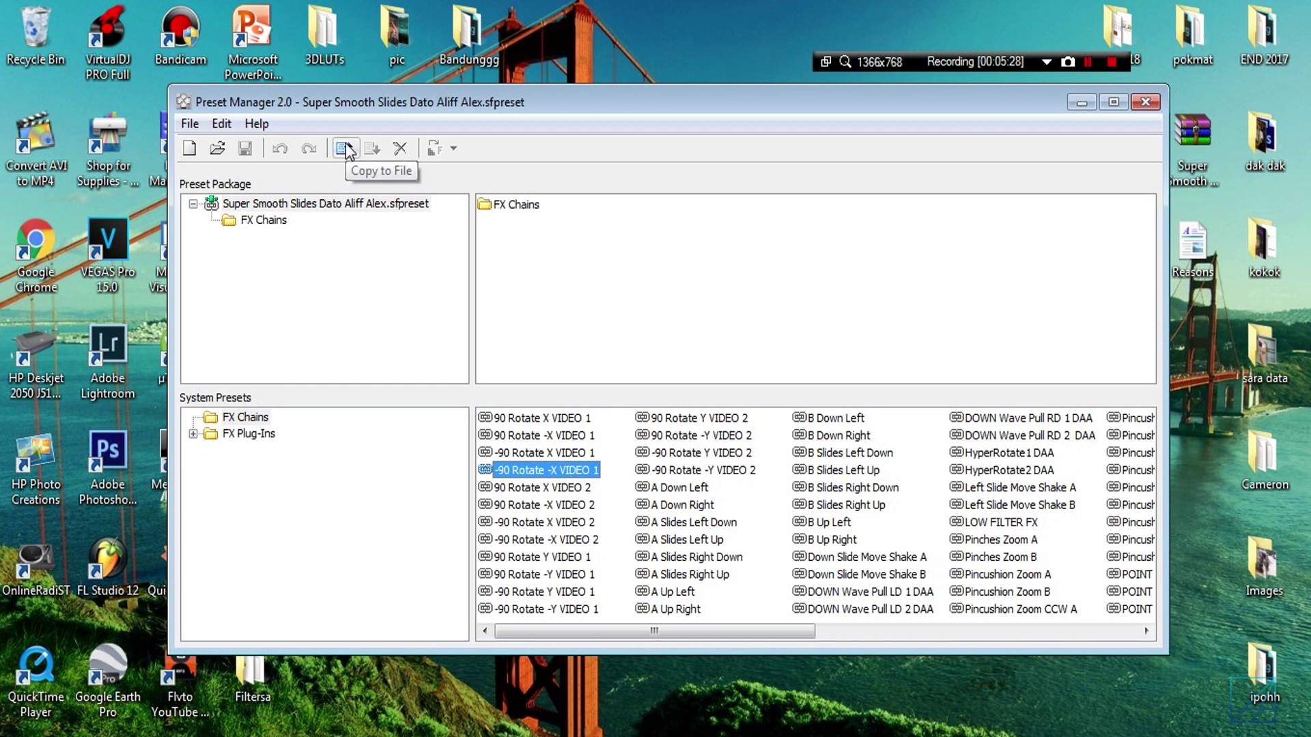
pyautogui.click(190, 124)
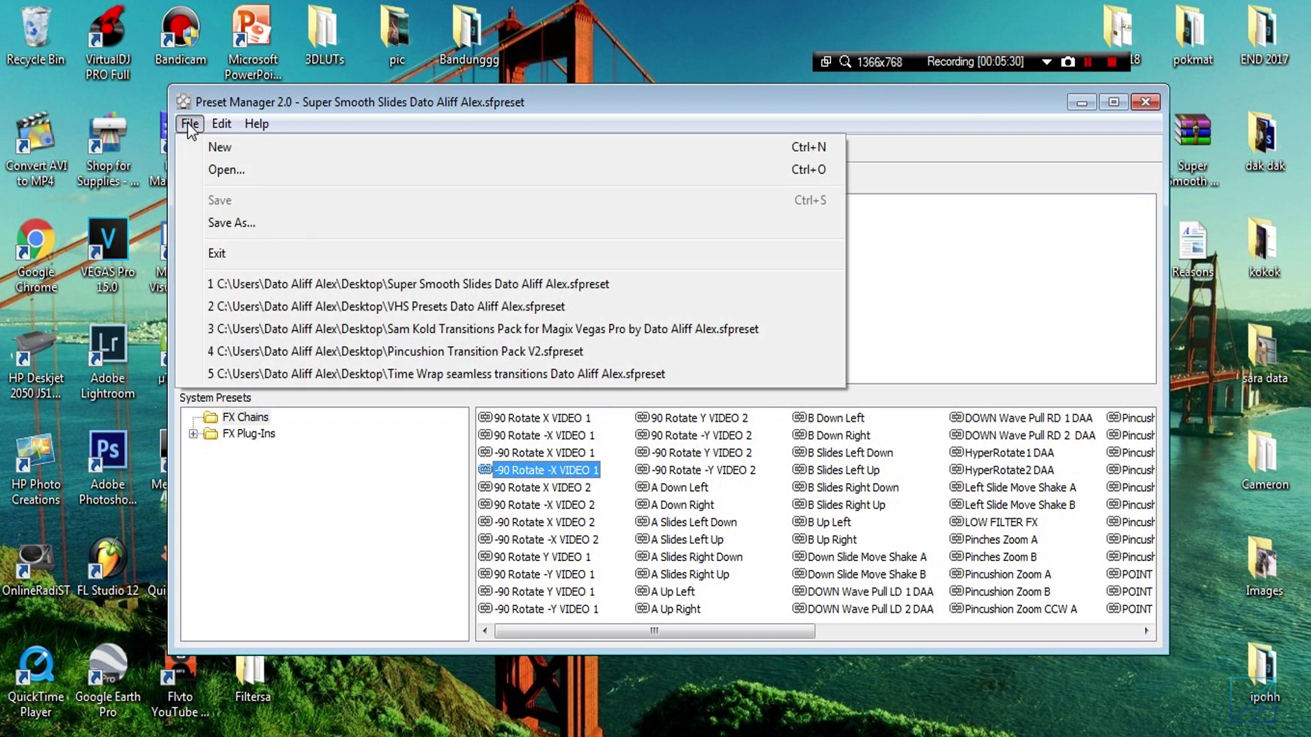
pyautogui.click(286, 440)
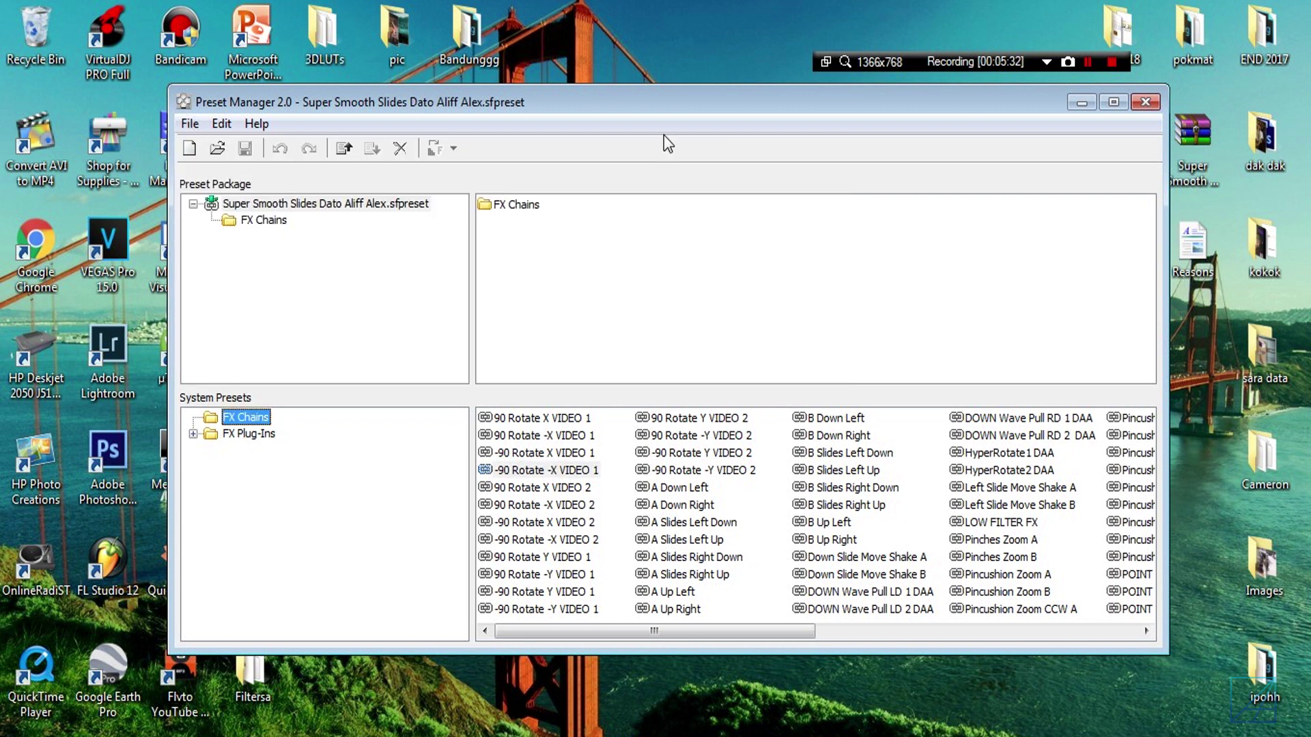
pyautogui.click(1135, 102)
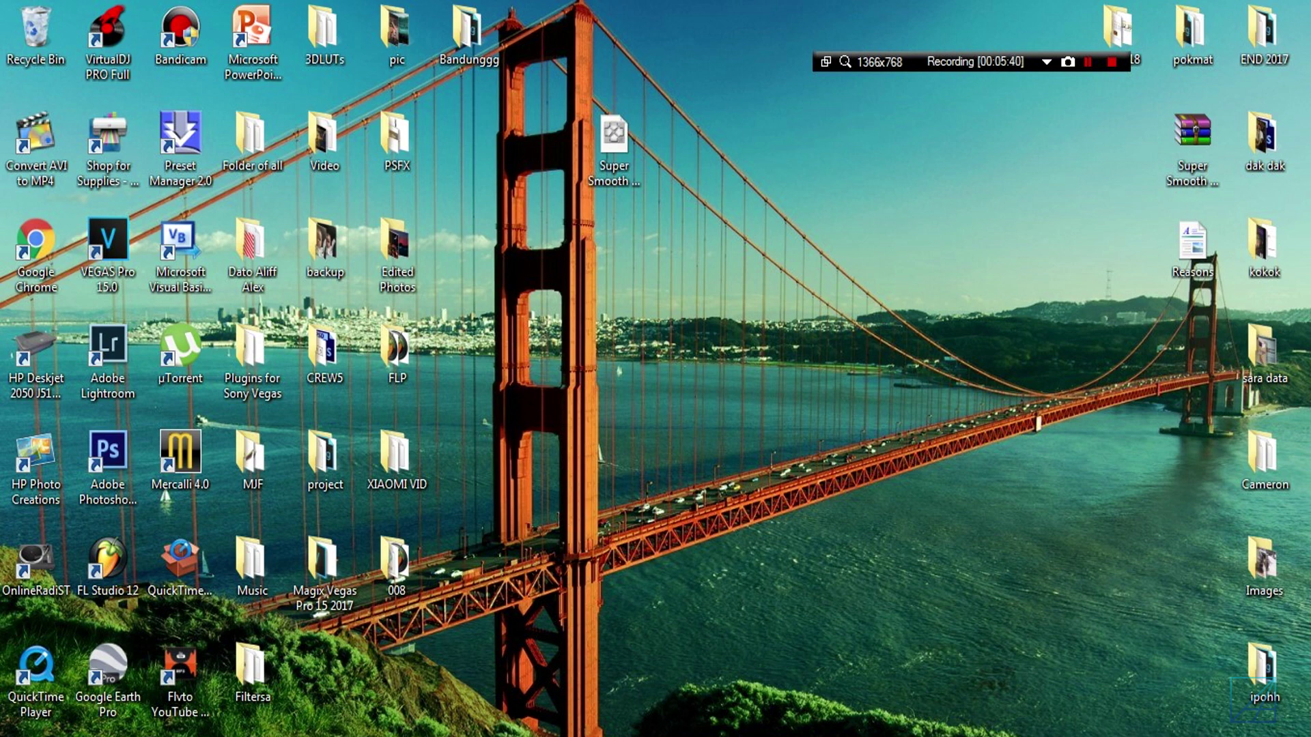
# - Switch back to the VEGAS Pro project holding the YDTL1805 and YDTL1823 clips
pyautogui.hotkey('alt', 'Tab')
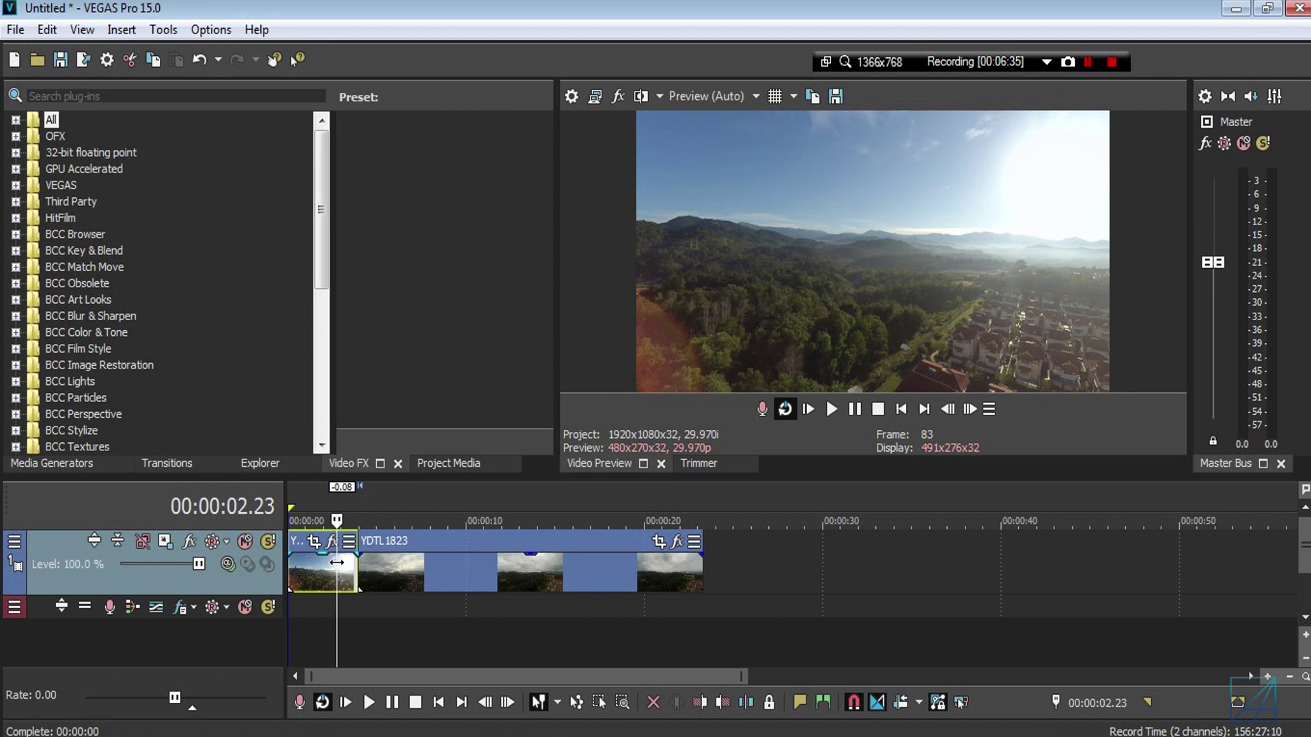
pyautogui.scroll(2, 297, 624)
# - Split YDTL 1805, undo the split, and park the playhead at 00:00:03.07
pyautogui.click(363, 584)
pyautogui.press('s')
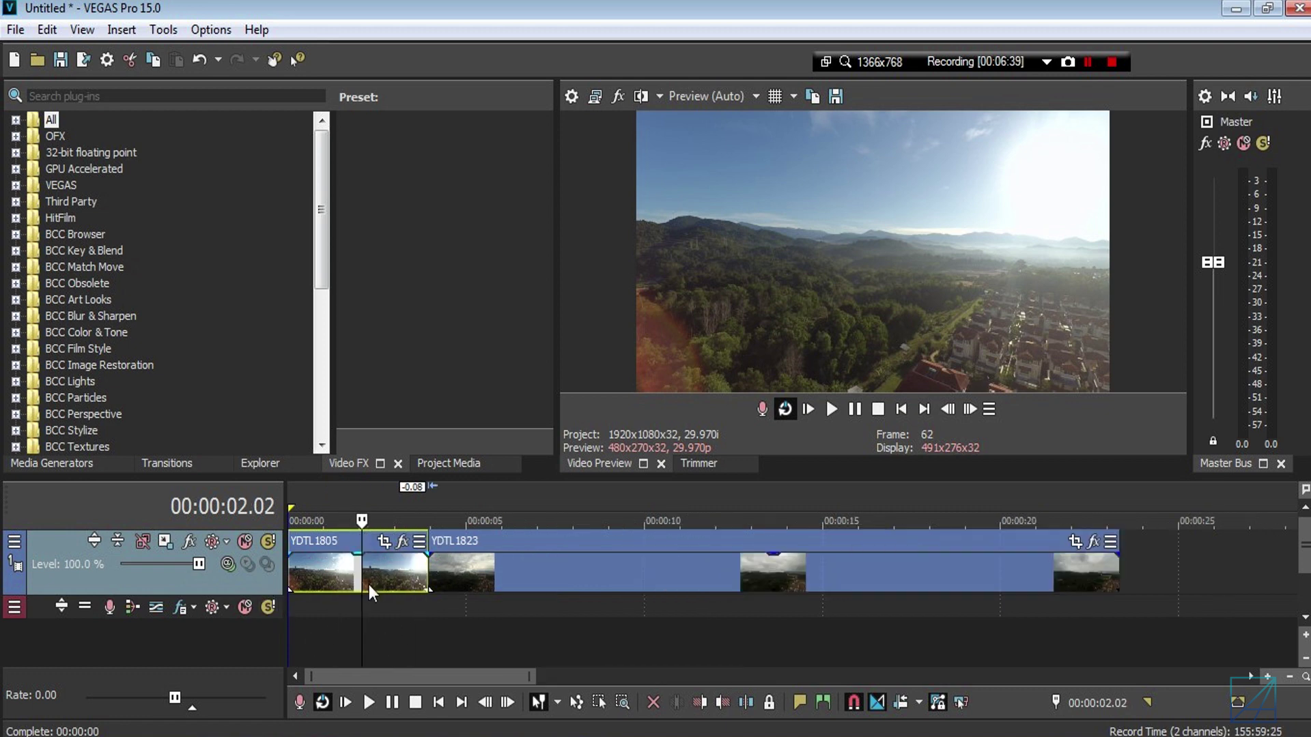
pyautogui.scroll(3, 368, 584)
pyautogui.hotkey('ctrl', 'z')
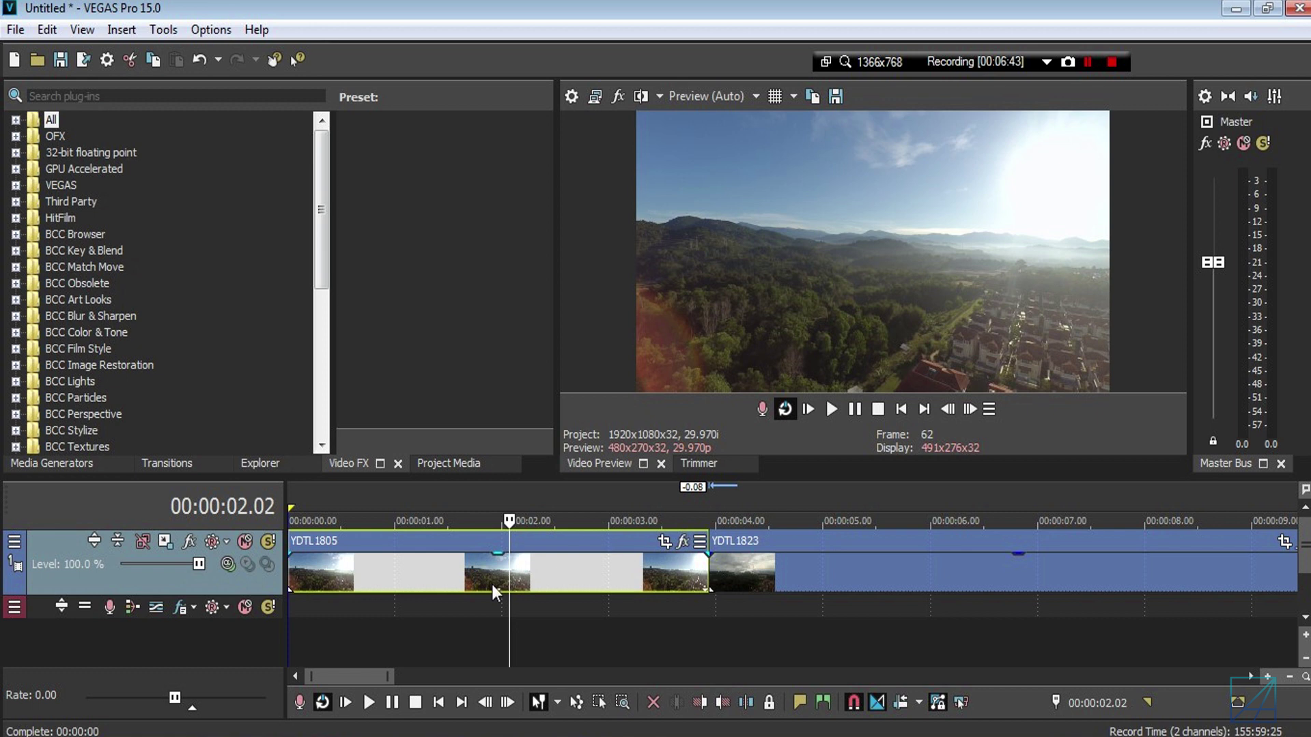
pyautogui.moveTo(675, 574); pyautogui.dragTo(717, 573)
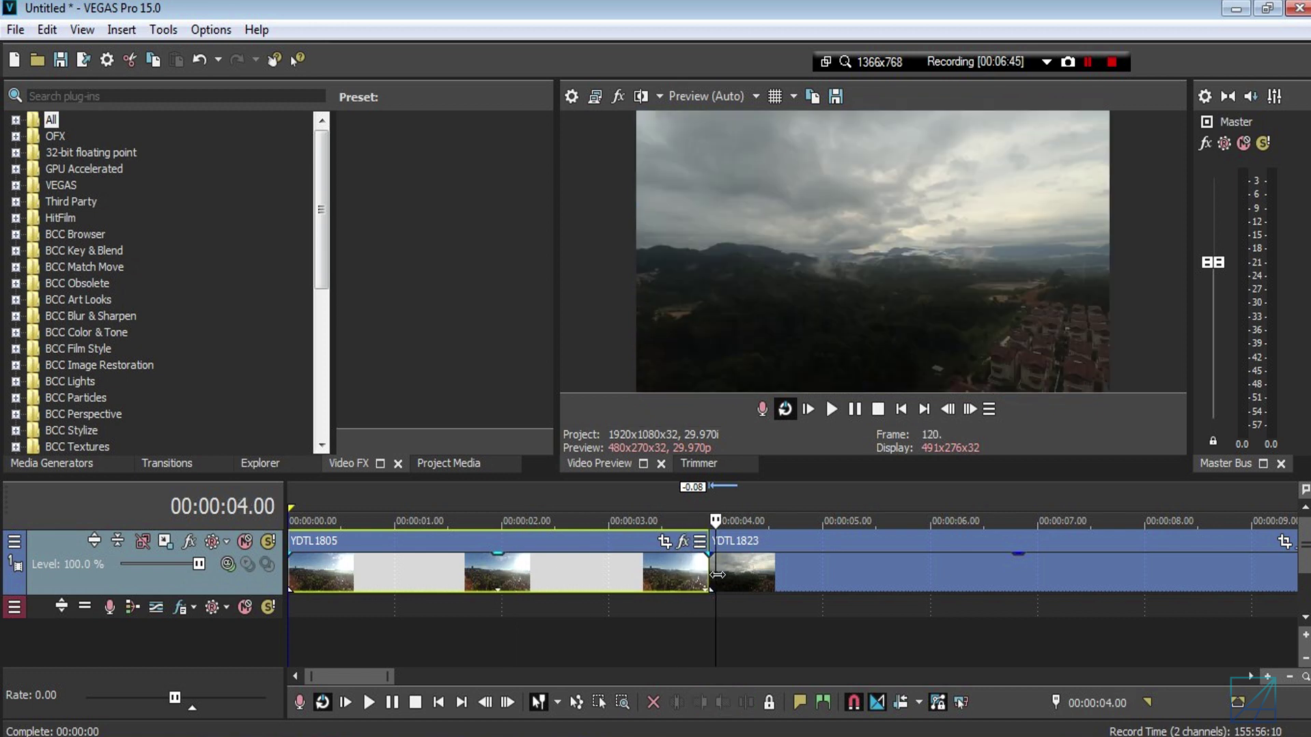
pyautogui.click(638, 572)
# - Apply the Pincushion Zoom A FX chain to the YDTL 1805 event
pyautogui.click(682, 542)
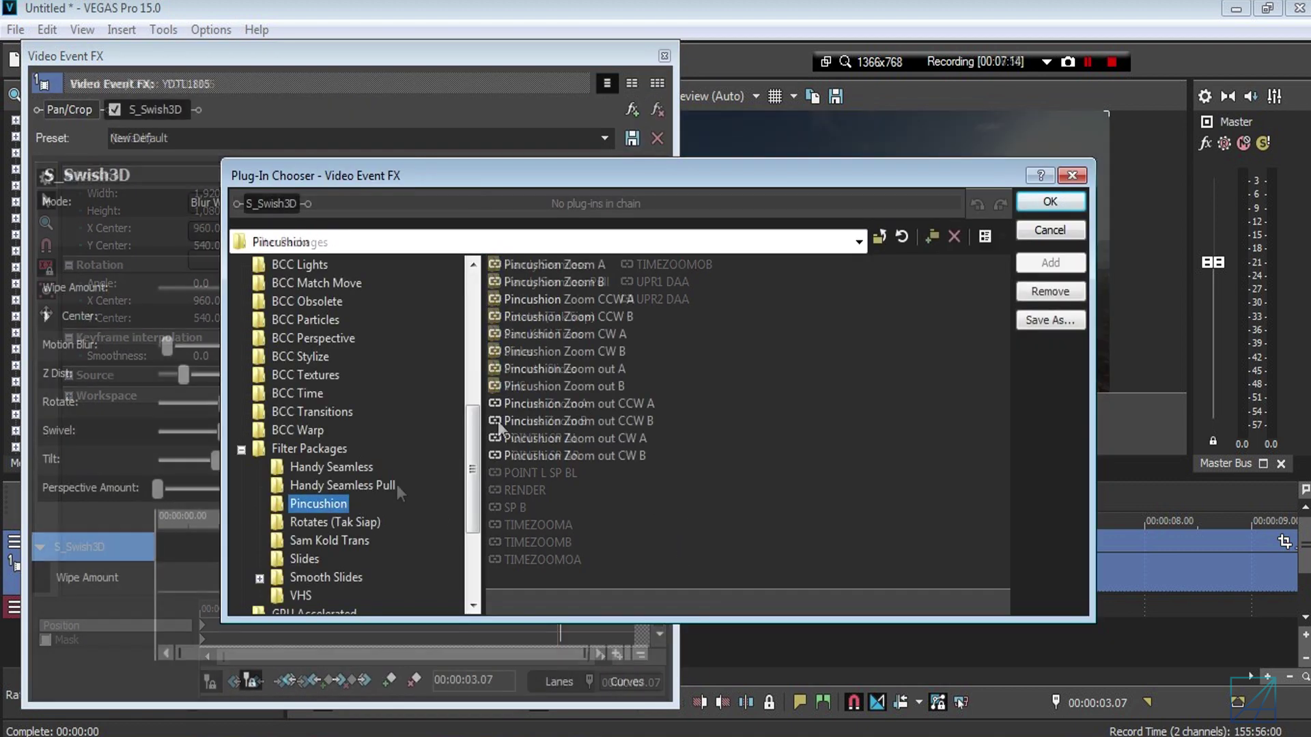
pyautogui.click(553, 264)
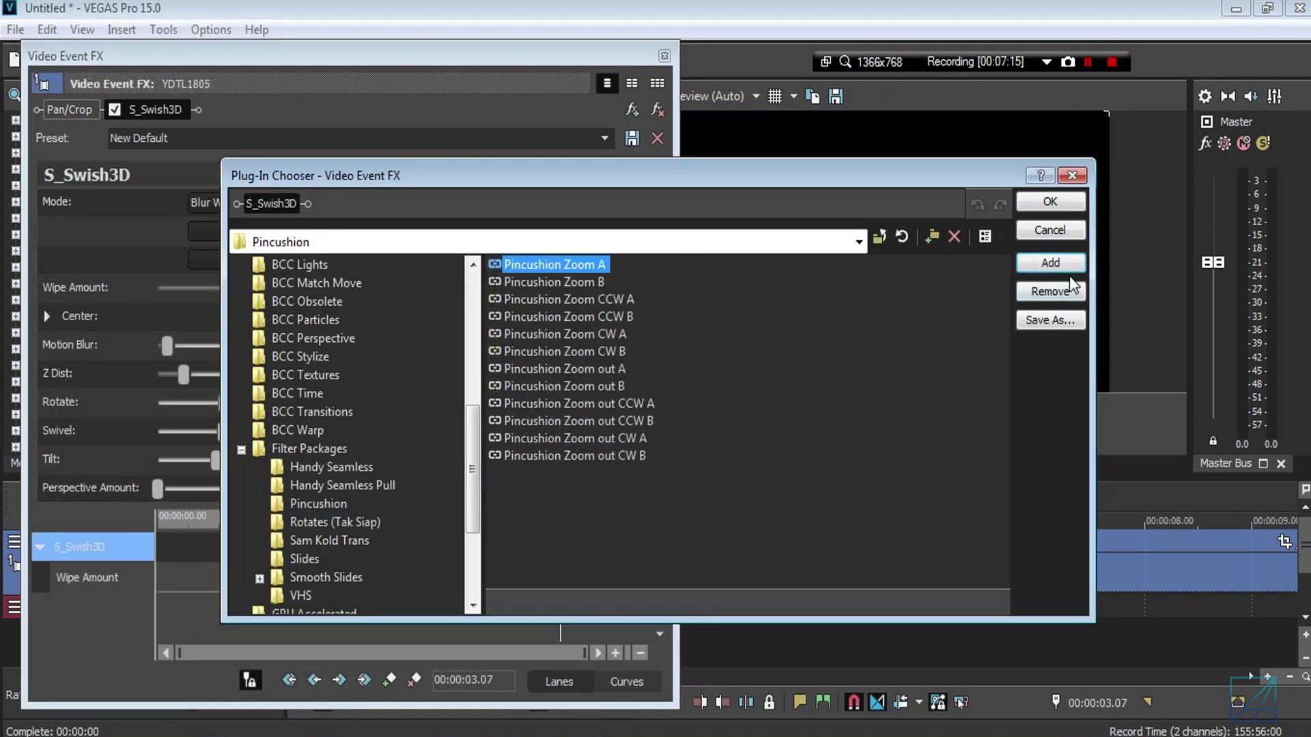
pyautogui.click(1063, 265)
pyautogui.click(1055, 204)
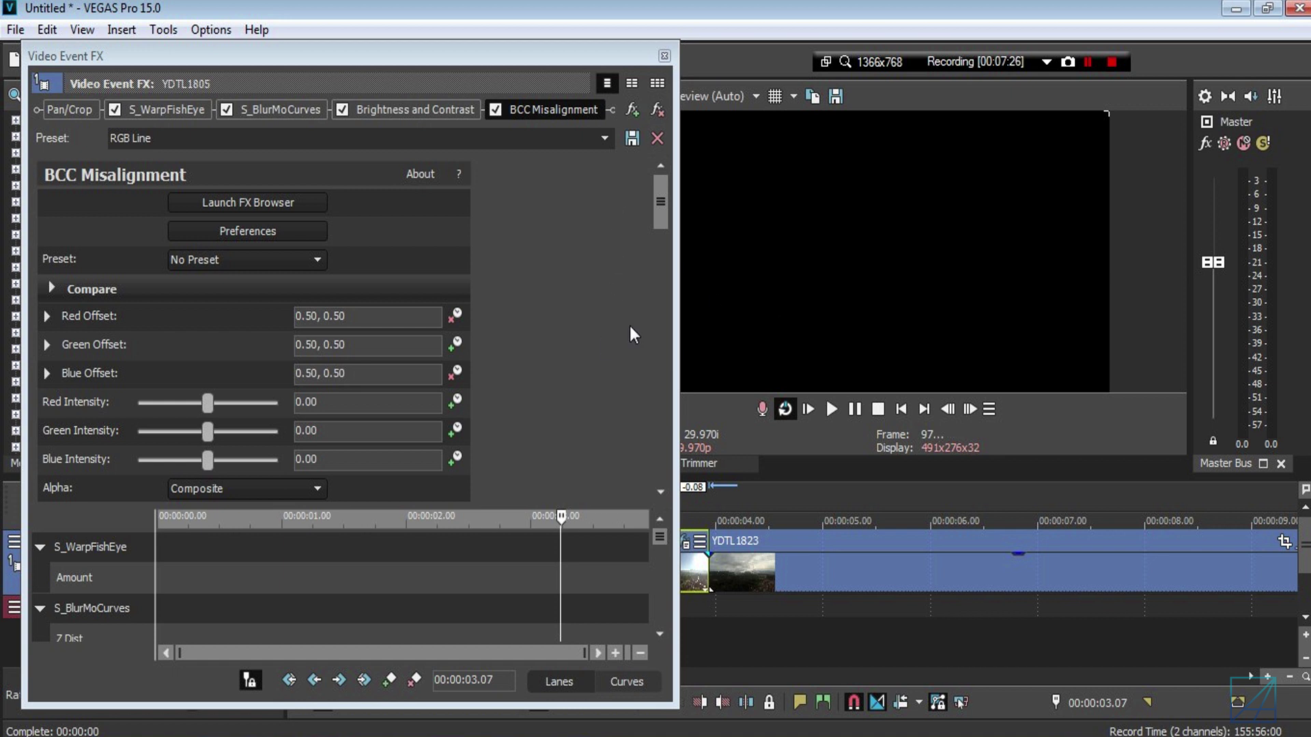
pyautogui.moveTo(650, 540)
pyautogui.mouseDown()
pyautogui.moveTo(650, 630)
pyautogui.moveTo(644, 505)
pyautogui.moveTo(646, 624)
pyautogui.moveTo(649, 528)
pyautogui.mouseUp()
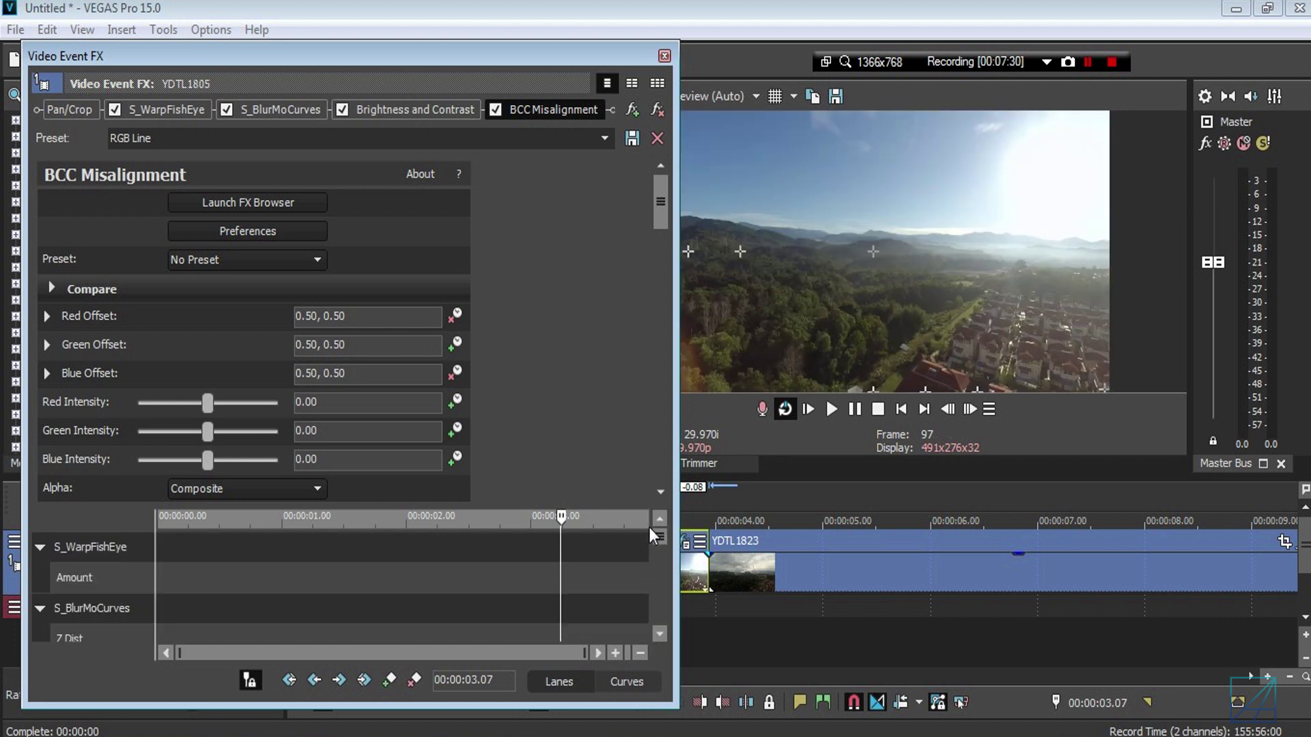
pyautogui.click(664, 56)
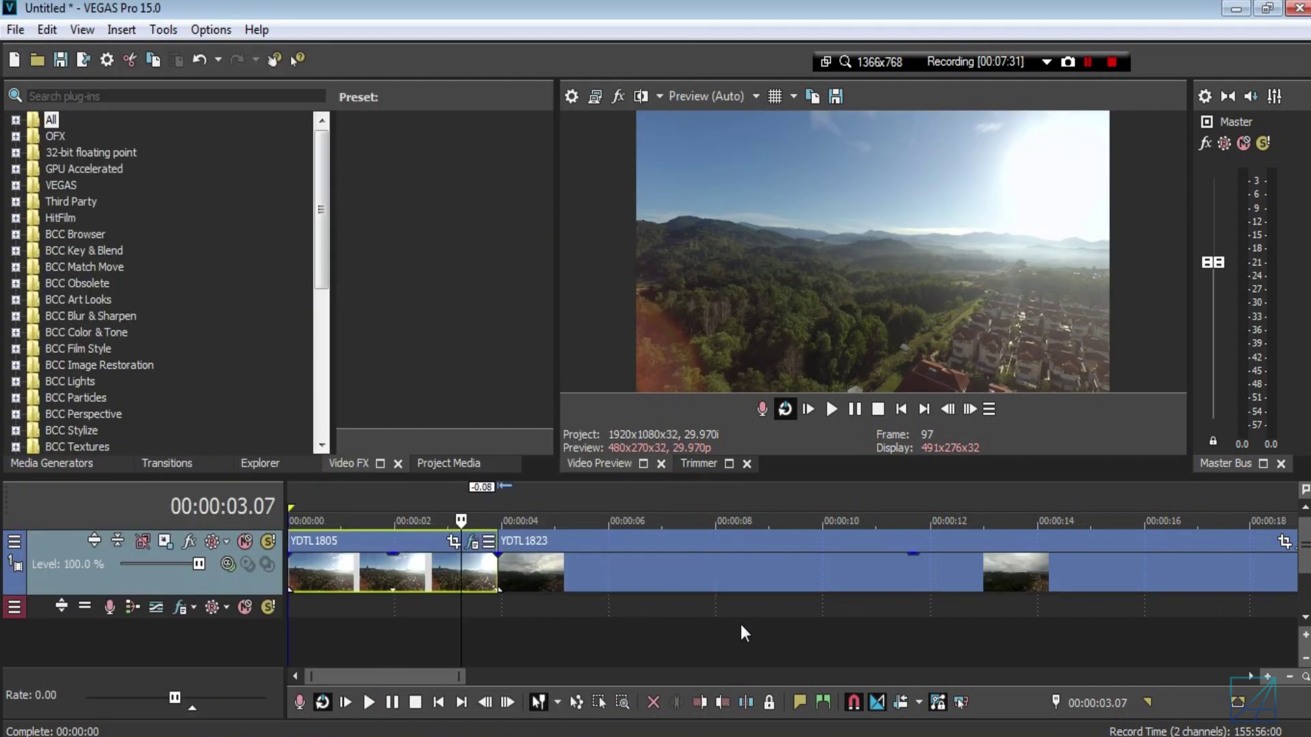
# - Move YDTL 1823 to about 22 s and lengthen YDTL 1805 to about 20 s
pyautogui.scroll(-2, 740, 622)
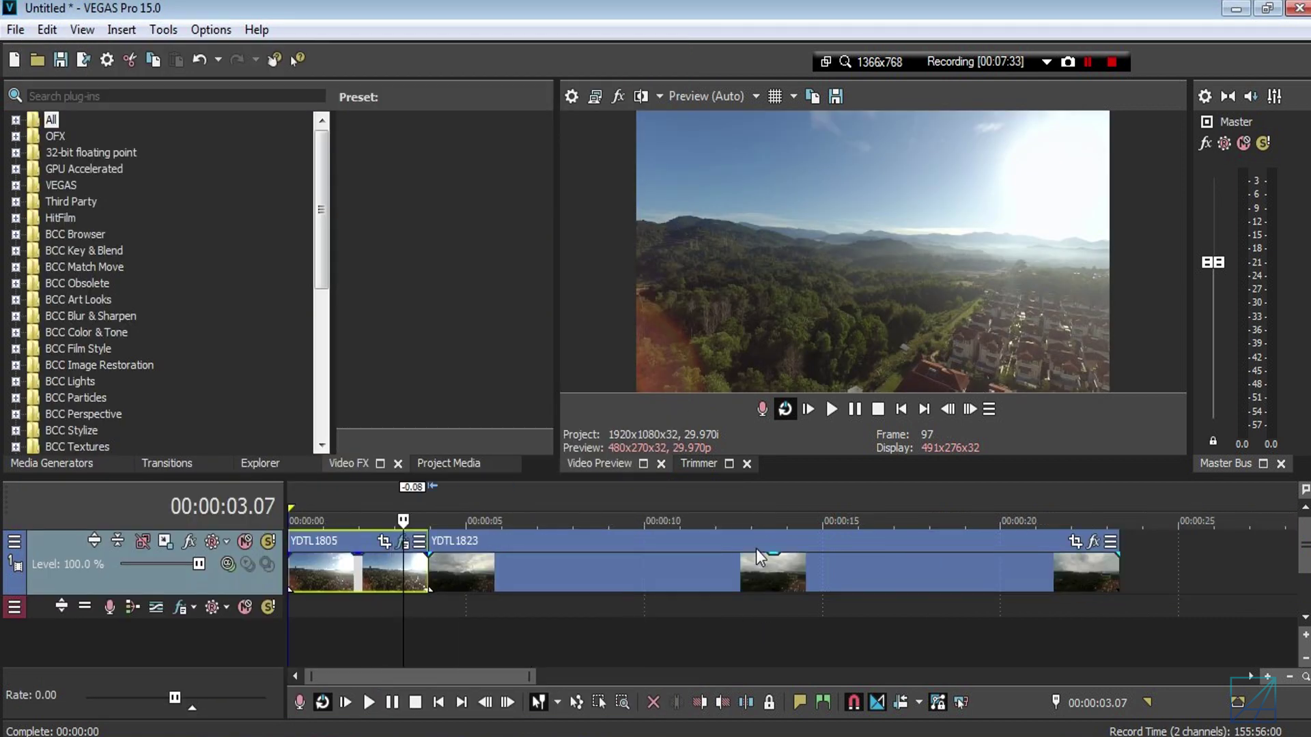
pyautogui.scroll(-2, 530, 572)
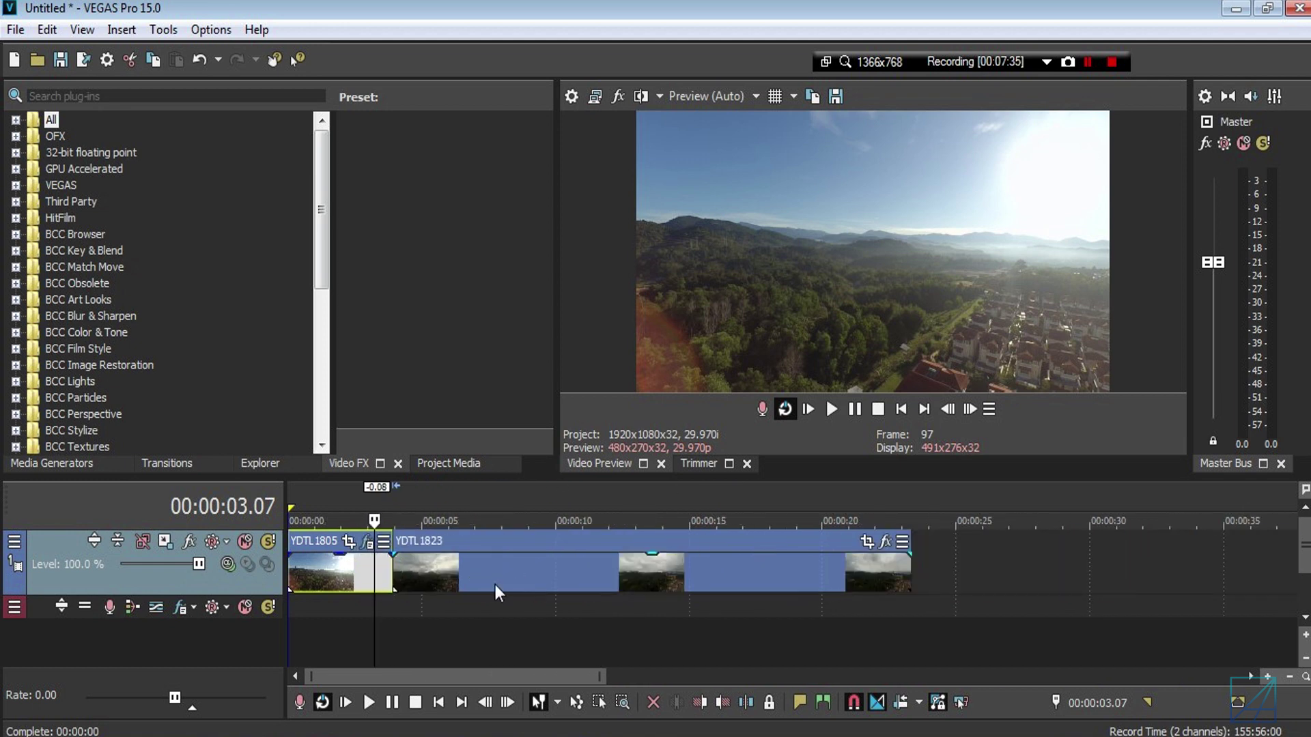
pyautogui.moveTo(494, 585); pyautogui.dragTo(966, 589)
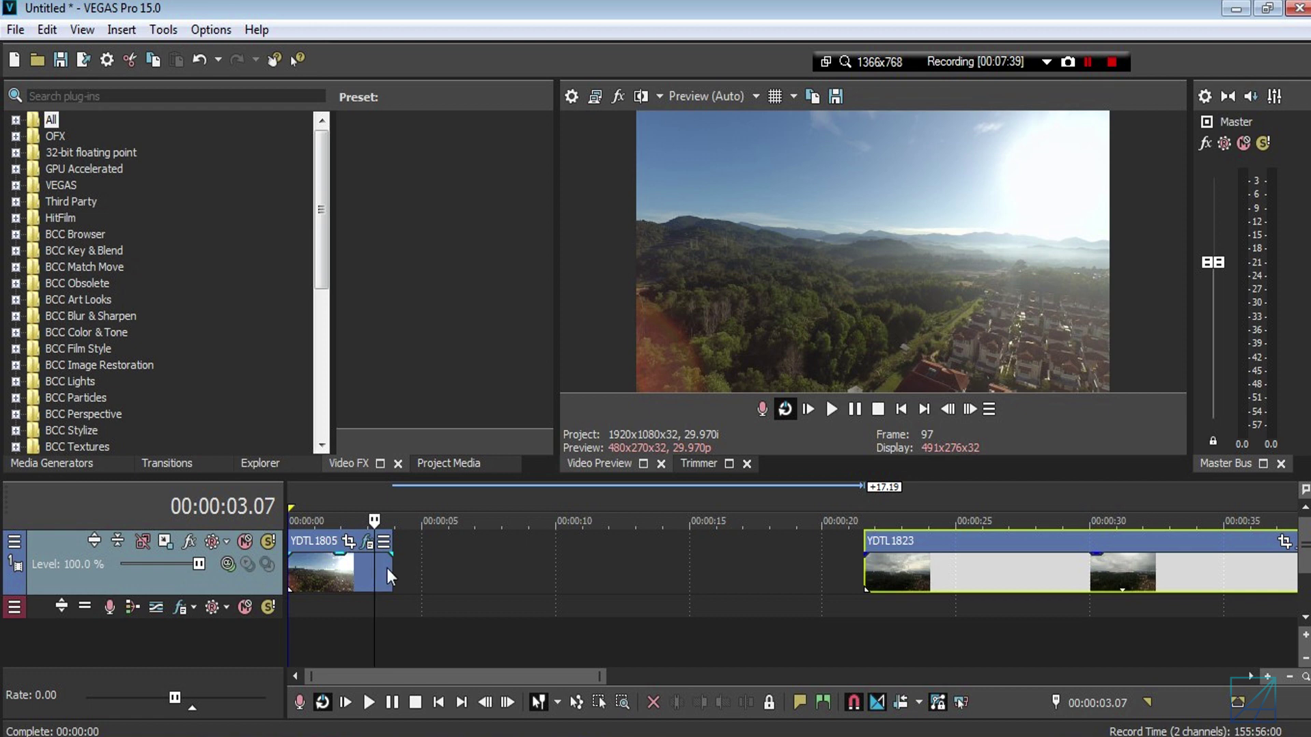
pyautogui.moveTo(387, 577); pyautogui.dragTo(765, 582)
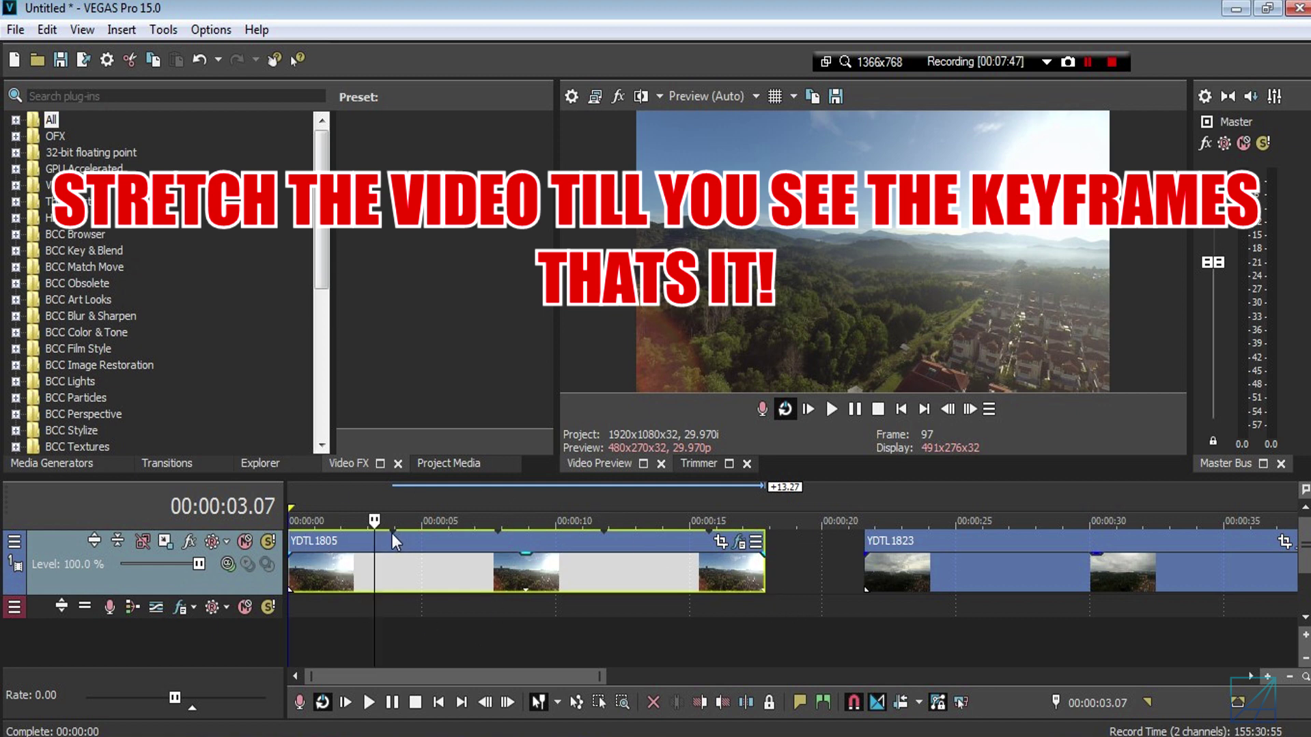
pyautogui.moveTo(764, 577); pyautogui.dragTo(895, 575)
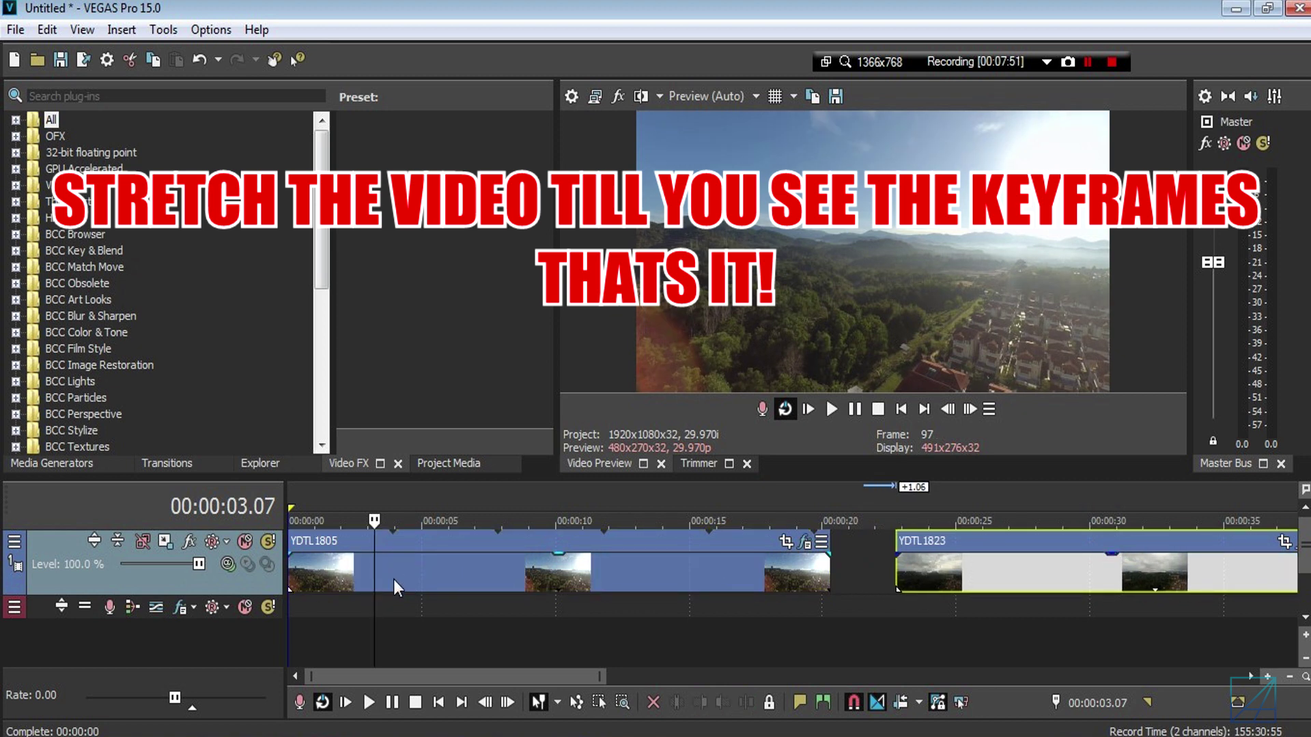
pyautogui.click(805, 543)
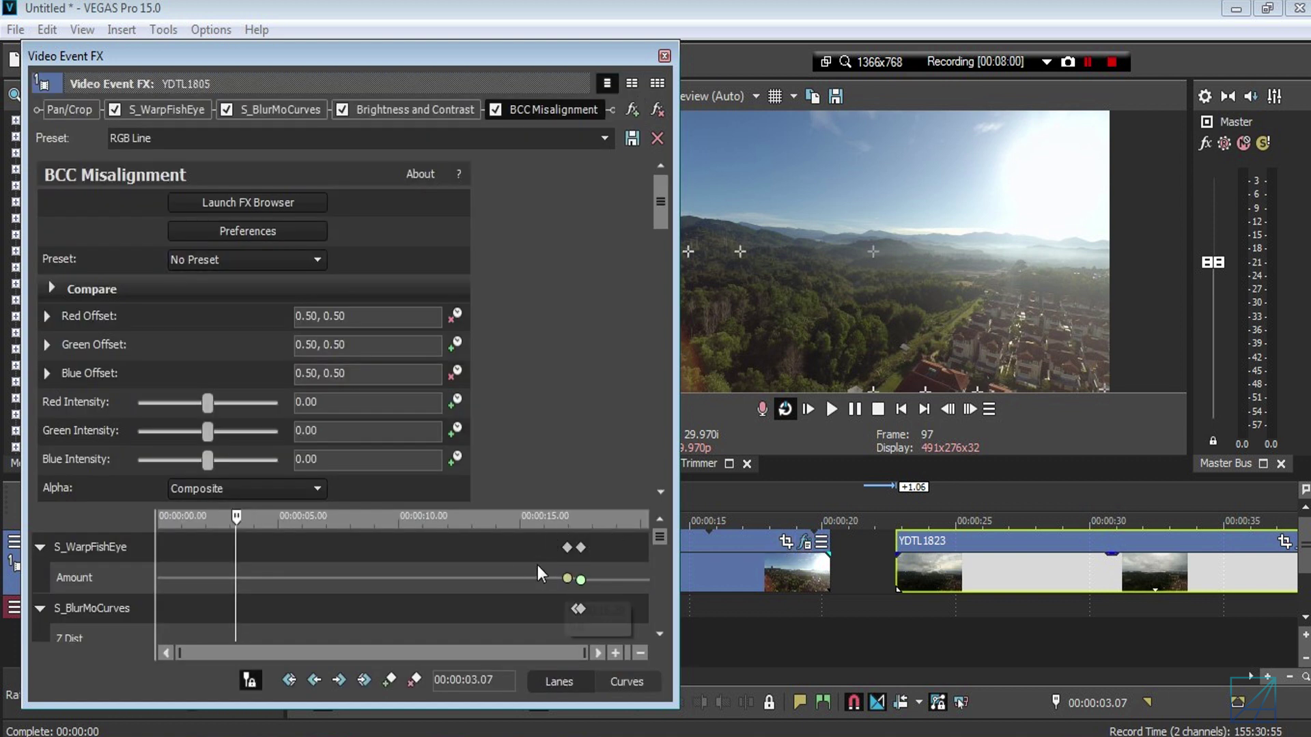
# - Drag the S_WarpFishEye keyframes from near 16 seconds toward the clip start
pyautogui.moveTo(546, 554); pyautogui.dragTo(611, 612)
pyautogui.click(632, 627)
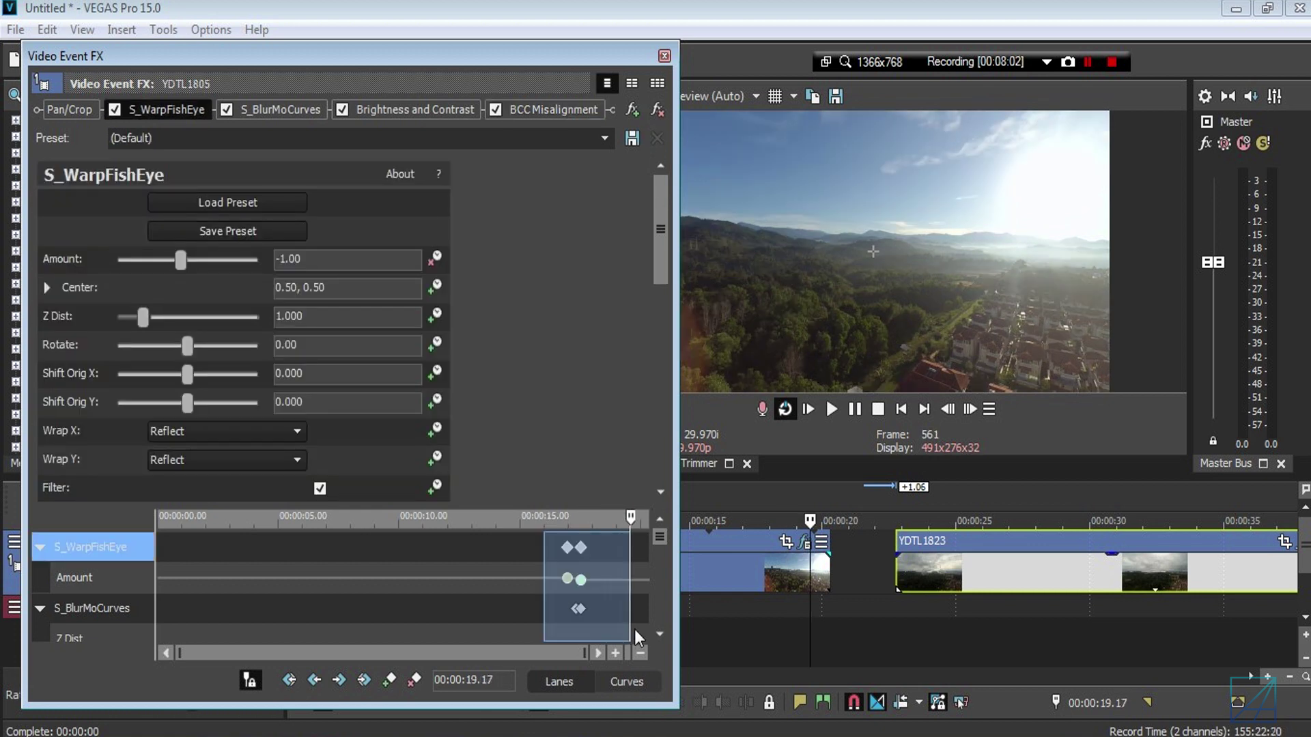
pyautogui.moveTo(655, 536); pyautogui.dragTo(609, 618)
pyautogui.click(526, 543)
pyautogui.click(539, 559)
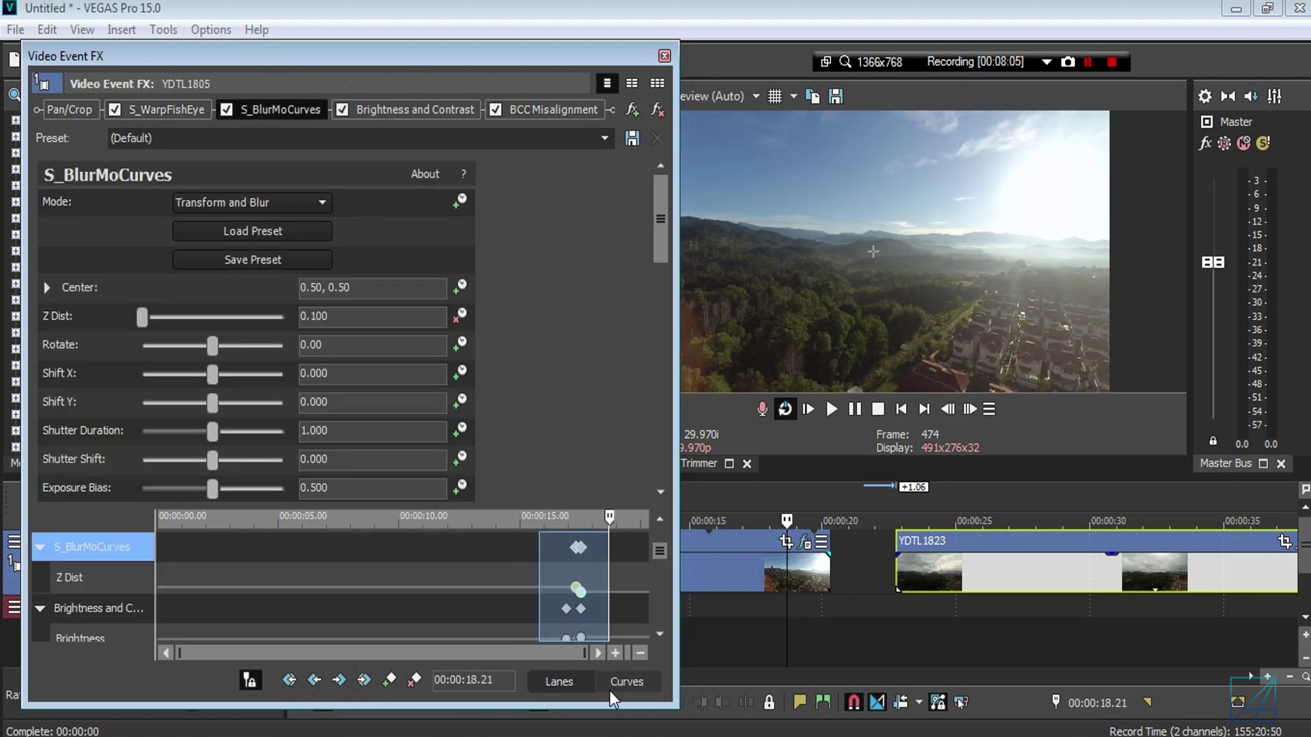
pyautogui.moveTo(657, 550)
pyautogui.mouseDown()
pyautogui.moveTo(657, 638)
pyautogui.moveTo(669, 539)
pyautogui.mouseUp()
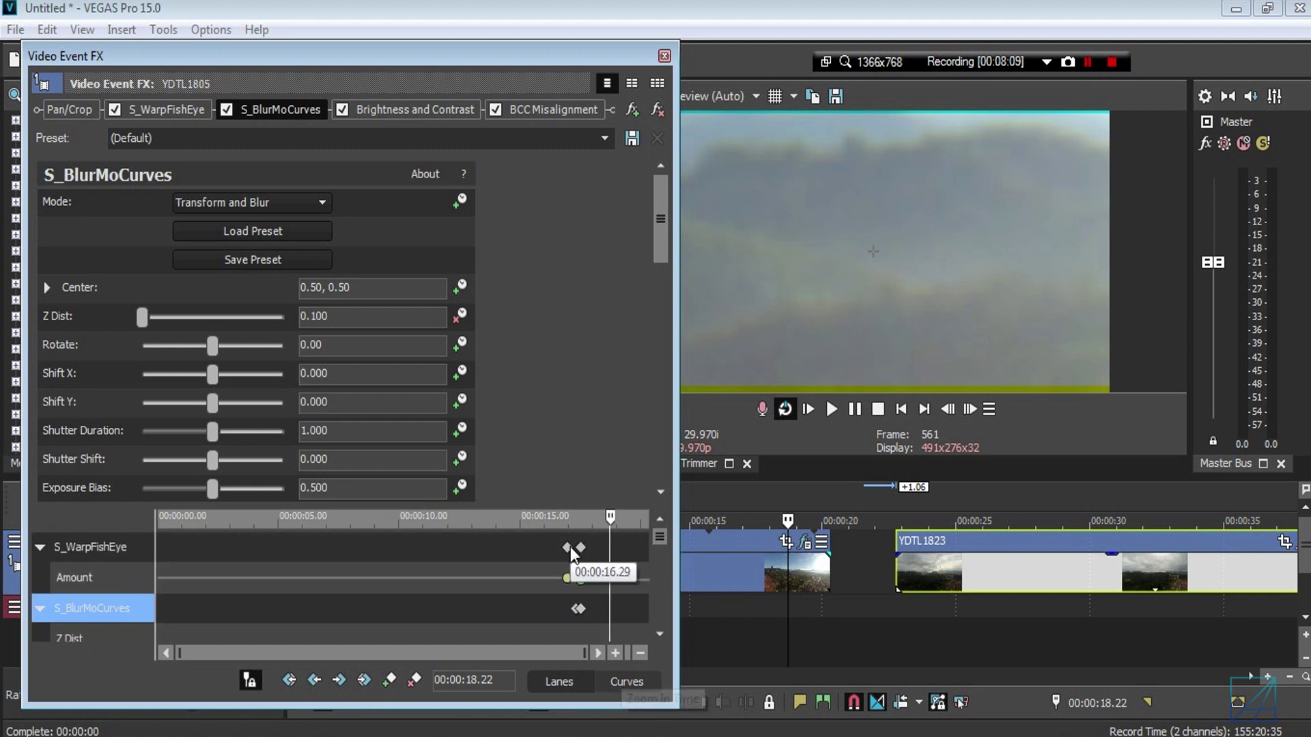
pyautogui.moveTo(559, 547); pyautogui.dragTo(605, 644)
pyautogui.moveTo(655, 537); pyautogui.dragTo(494, 565)
pyautogui.scroll(5, 578, 599)
pyautogui.scroll(-5, 613, 594)
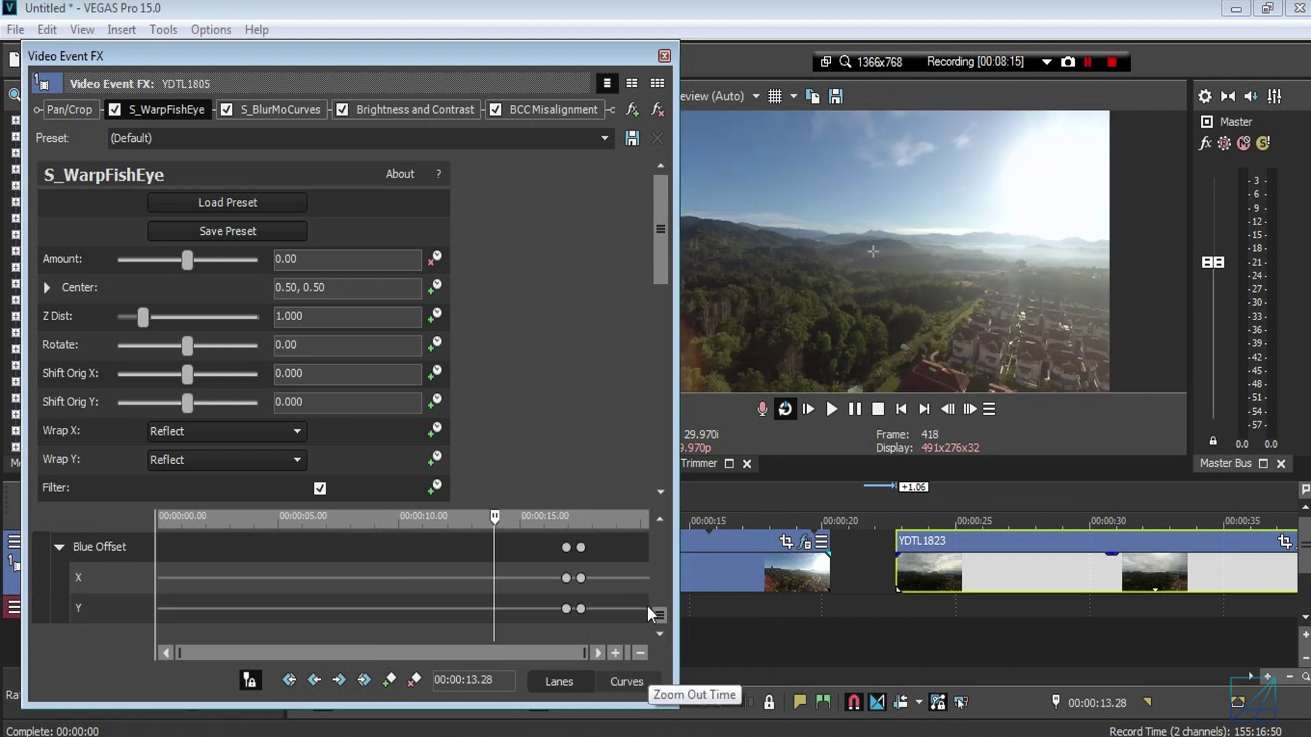
pyautogui.moveTo(658, 613); pyautogui.dragTo(655, 527)
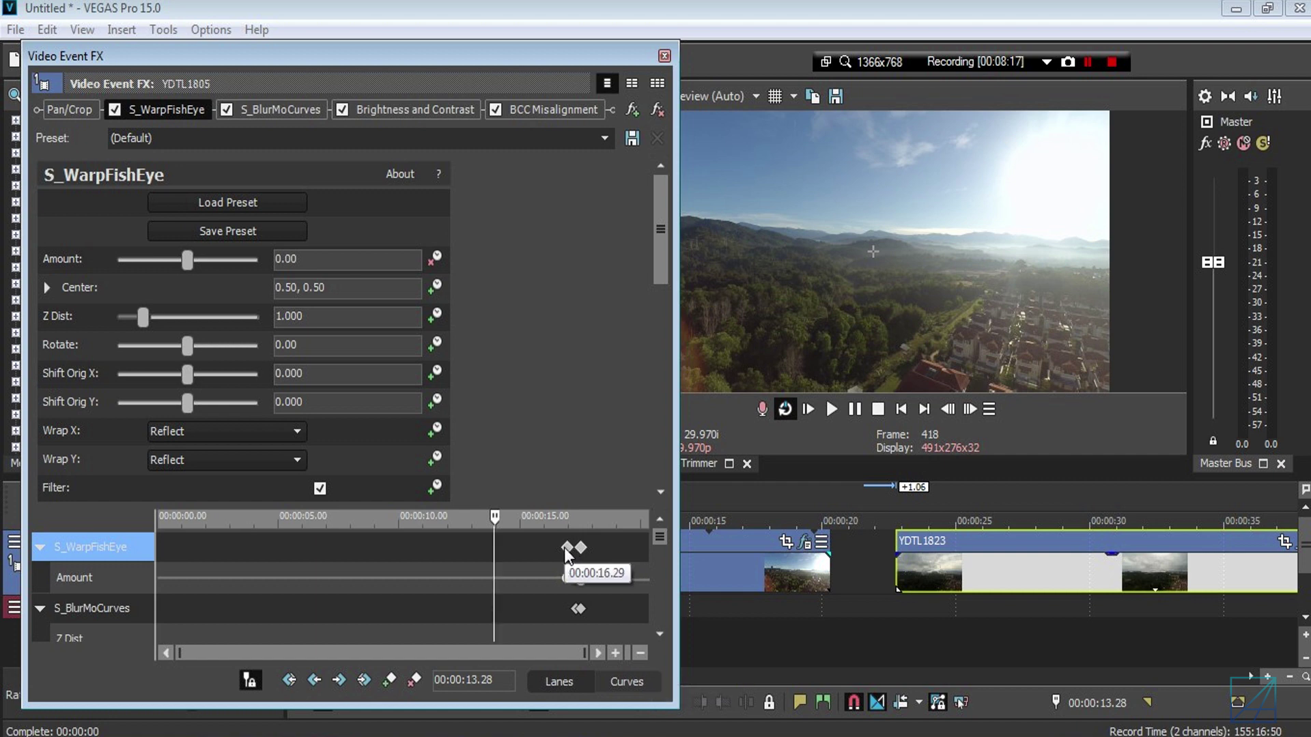
pyautogui.moveTo(567, 548); pyautogui.dragTo(219, 552)
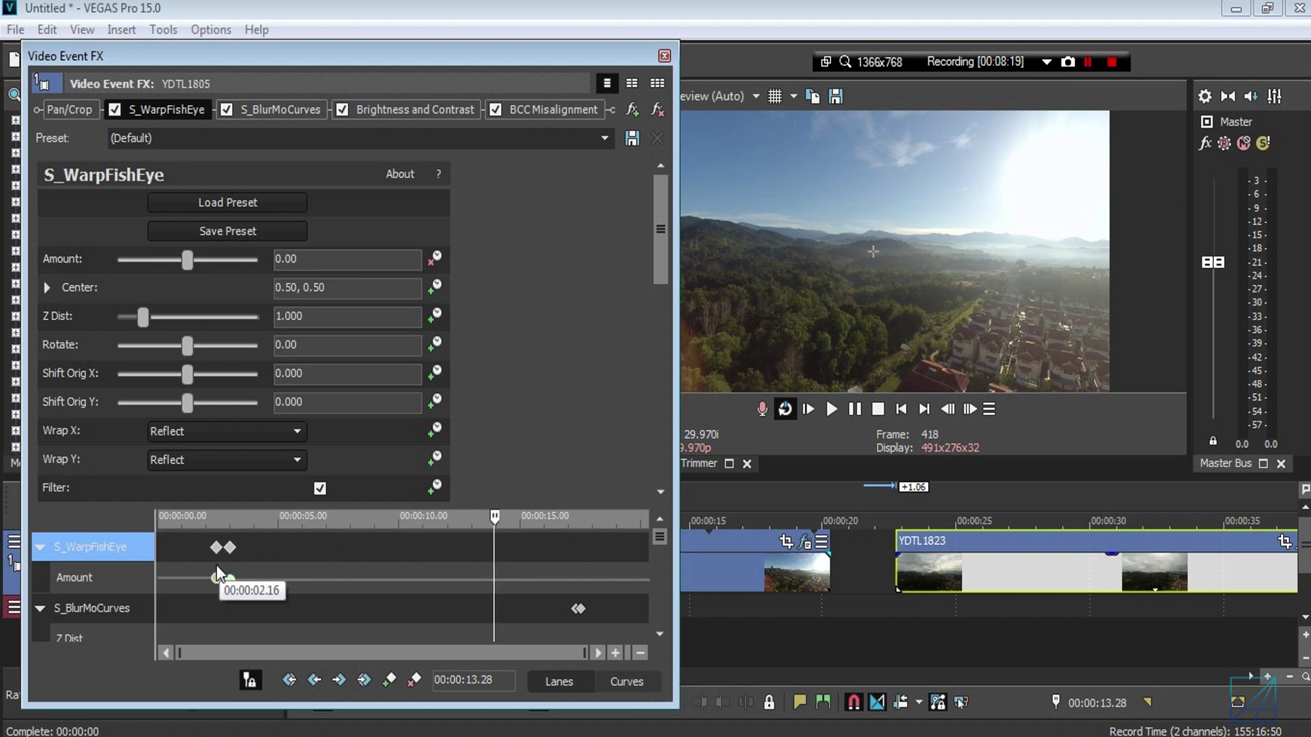
# - Shift the S_BlurMoCurves and Brightness and Contrast keyframes to about 3 seconds
pyautogui.click(578, 608)
pyautogui.click(570, 605)
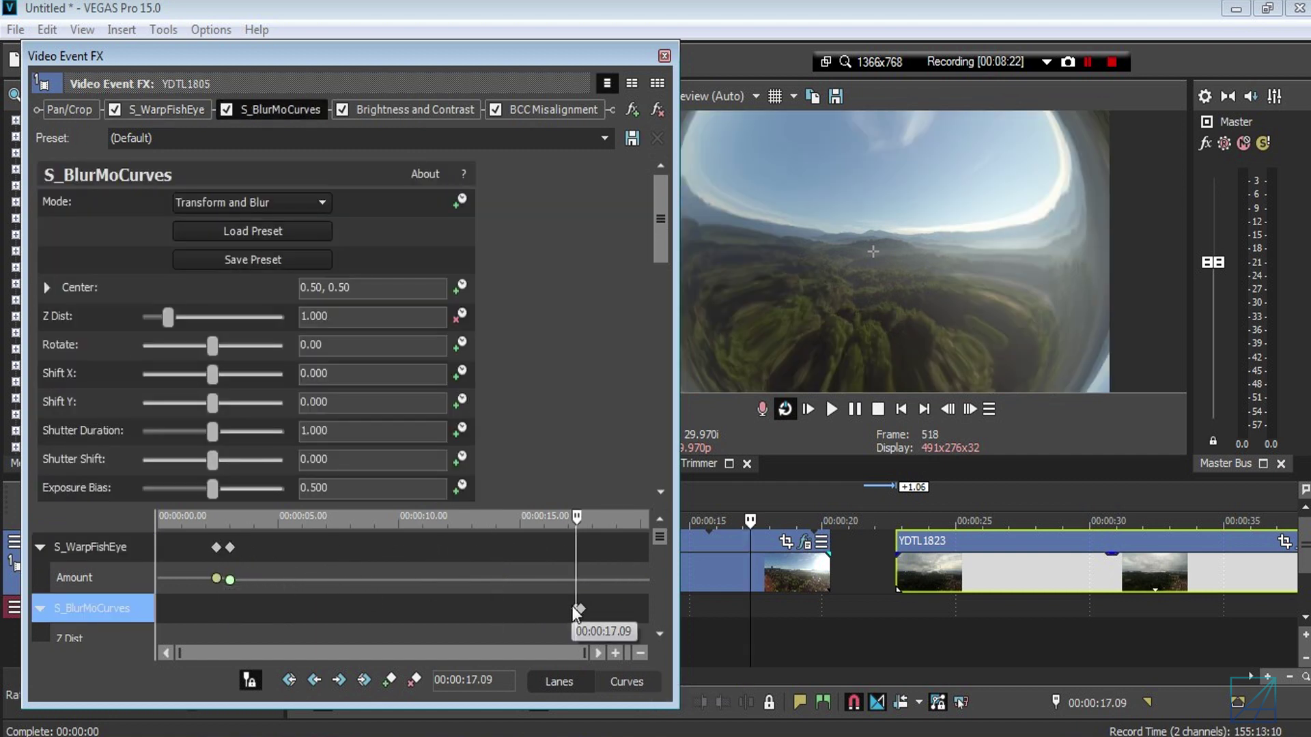
pyautogui.moveTo(579, 615); pyautogui.dragTo(428, 616)
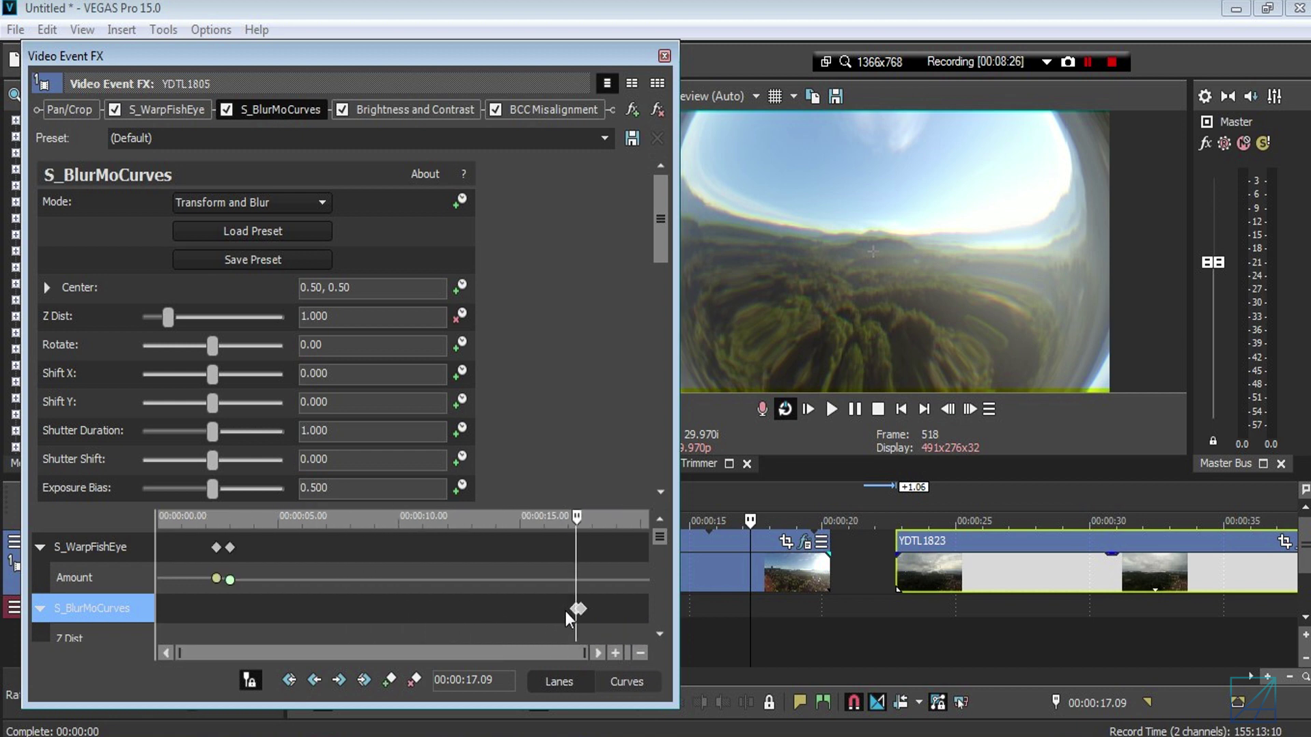
pyautogui.moveTo(577, 609); pyautogui.dragTo(228, 607)
pyautogui.scroll(-3, 587, 577)
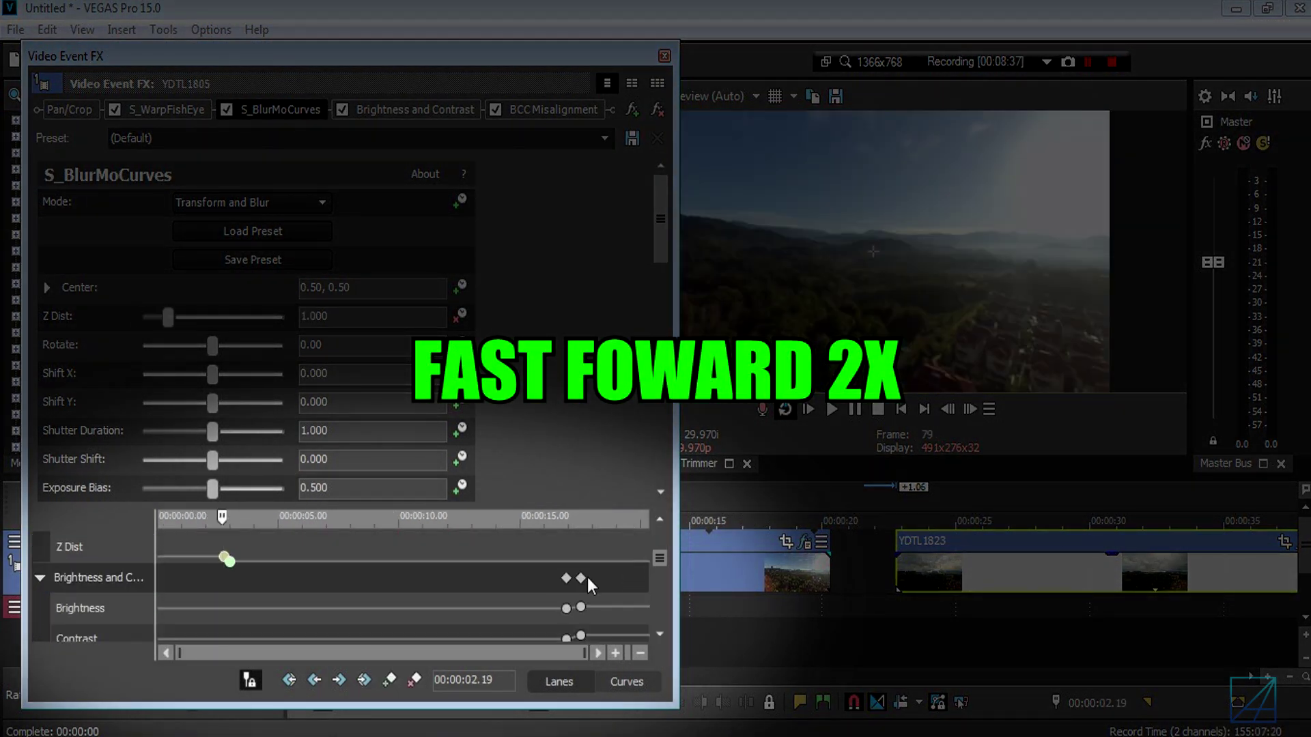
pyautogui.moveTo(588, 576); pyautogui.dragTo(227, 584)
# - Move the BCC Misalignment keyframes to about 2 seconds
pyautogui.scroll(3, 400, 585)
pyautogui.scroll(-3, 654, 605)
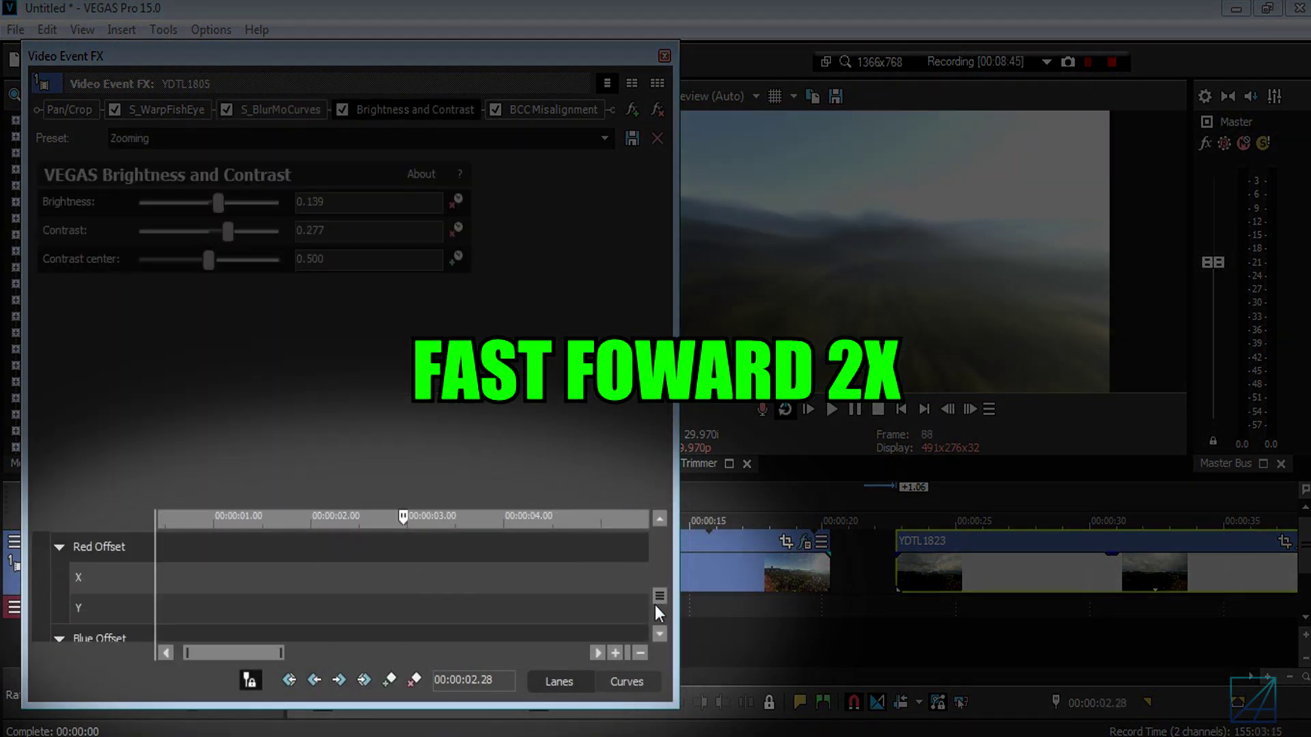
pyautogui.scroll(-5, 567, 560)
pyautogui.click(568, 548)
pyautogui.moveTo(580, 548); pyautogui.dragTo(230, 547)
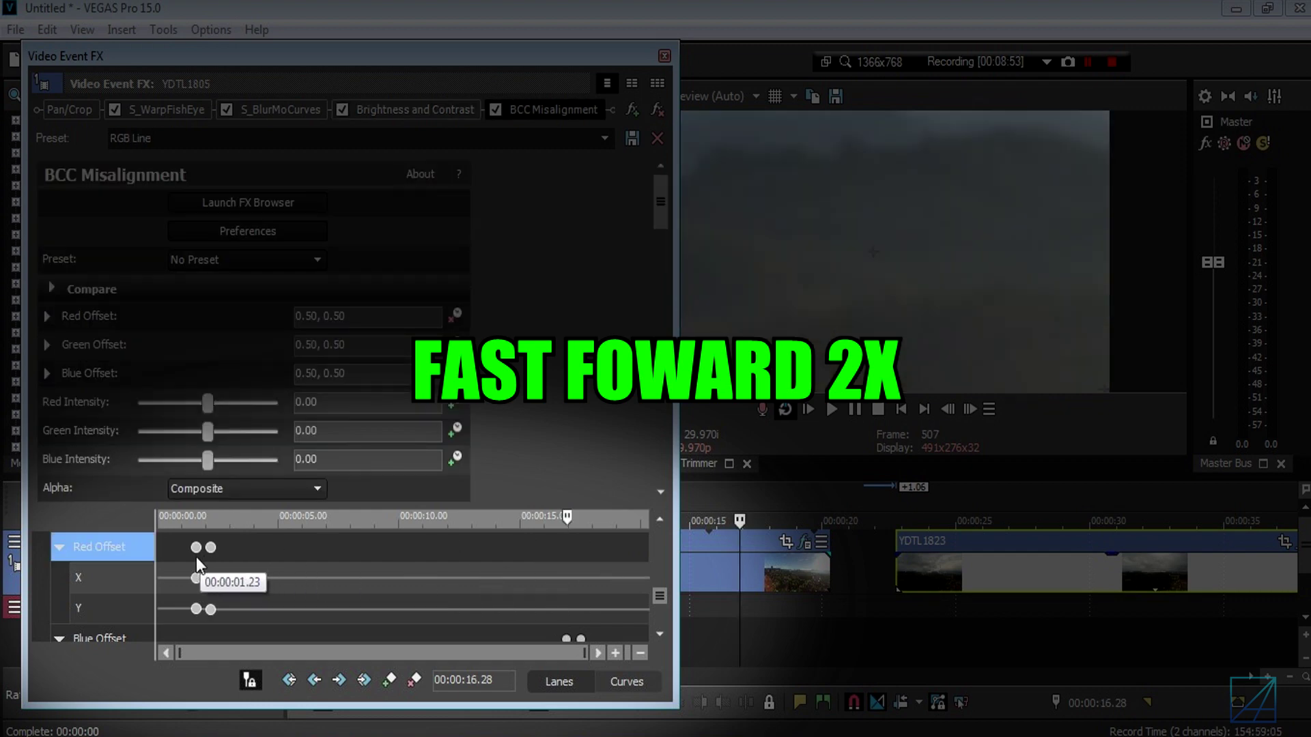
pyautogui.scroll(2, 229, 567)
pyautogui.moveTo(565, 579); pyautogui.dragTo(215, 578)
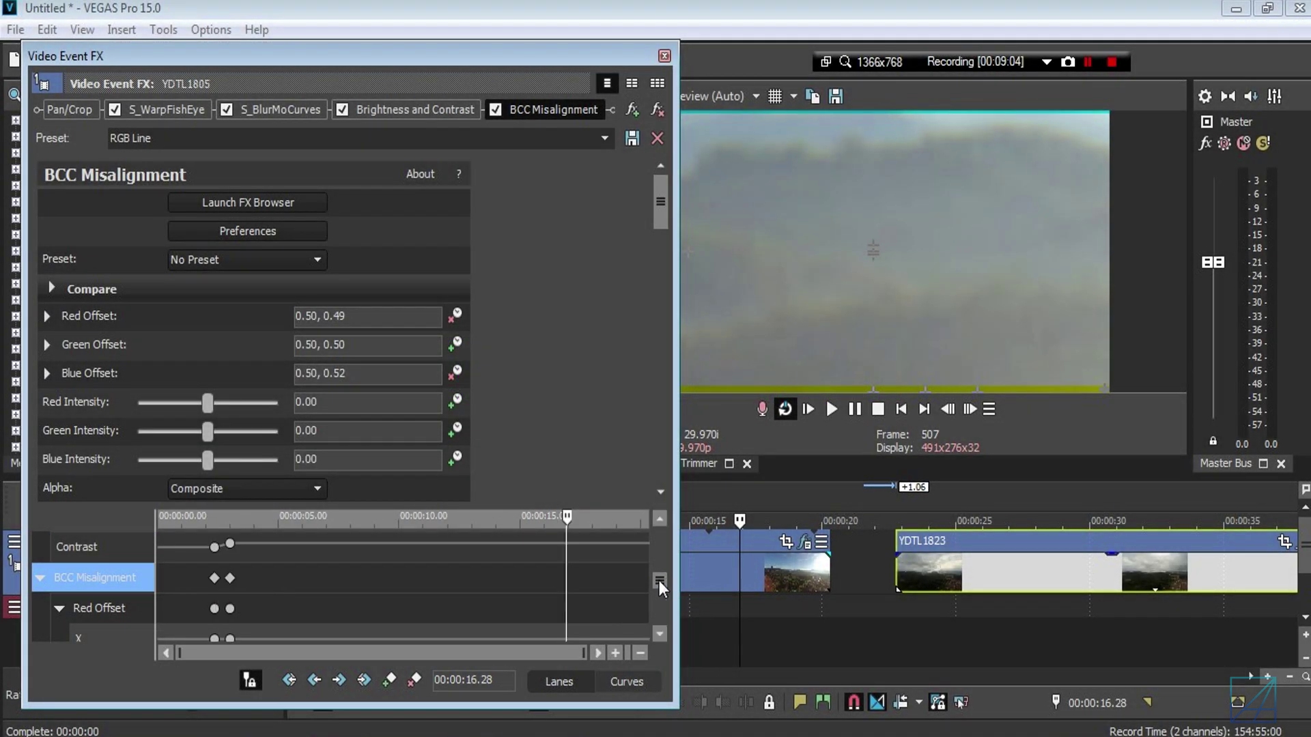
pyautogui.moveTo(658, 580); pyautogui.dragTo(666, 527)
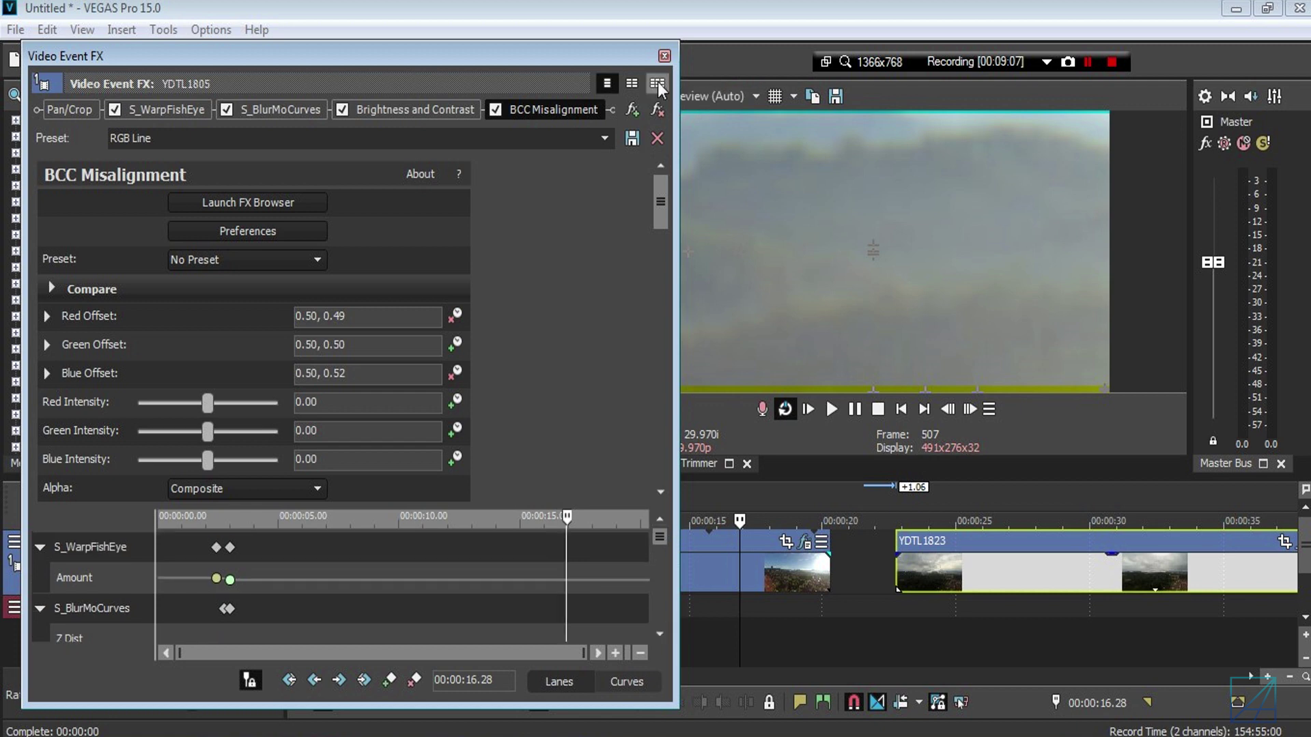
pyautogui.click(664, 55)
# - Check the S_WarpFishEye keyframe time in YDTL 1805's Video Event FX
pyautogui.click(403, 574)
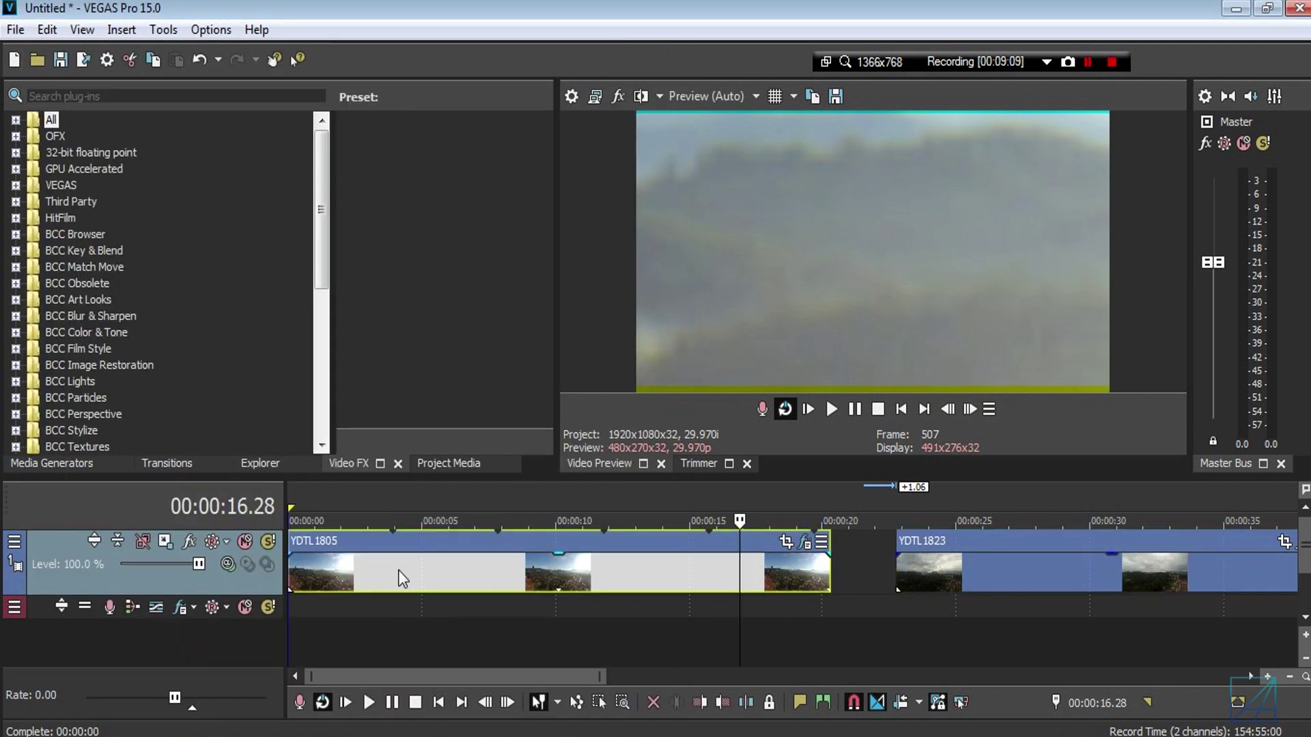
pyautogui.scroll(1, 433, 576)
pyautogui.click(987, 543)
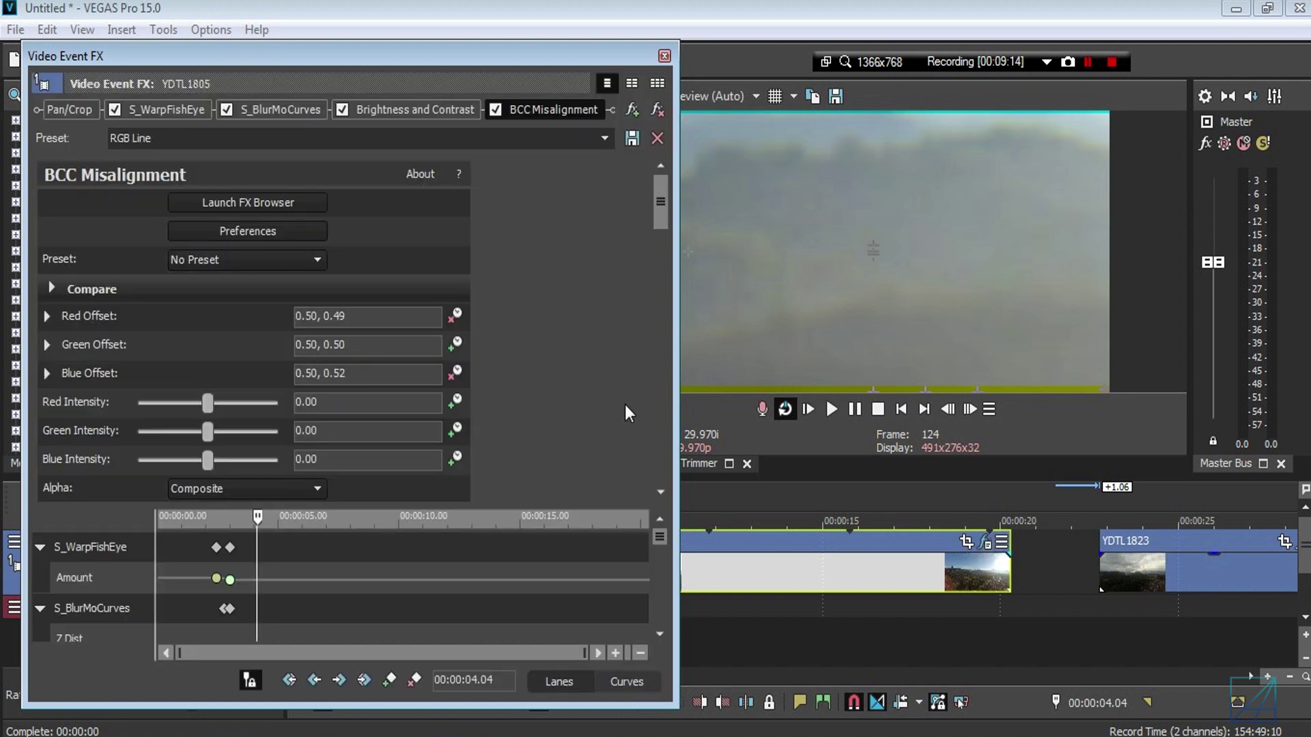
pyautogui.click(247, 557)
pyautogui.click(240, 552)
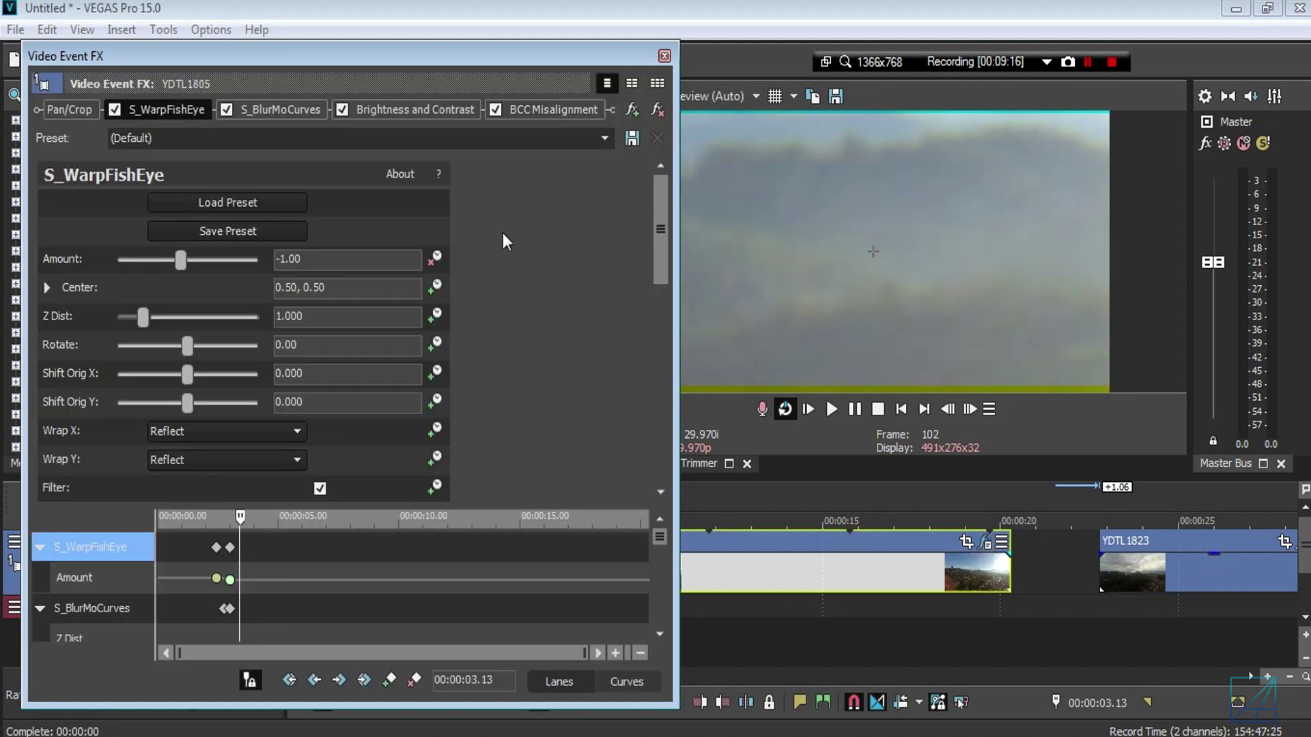
pyautogui.click(665, 55)
# - Delete the second YDTL 1805 event so the clip ends around 3.5 seconds
pyautogui.scroll(2, 410, 559)
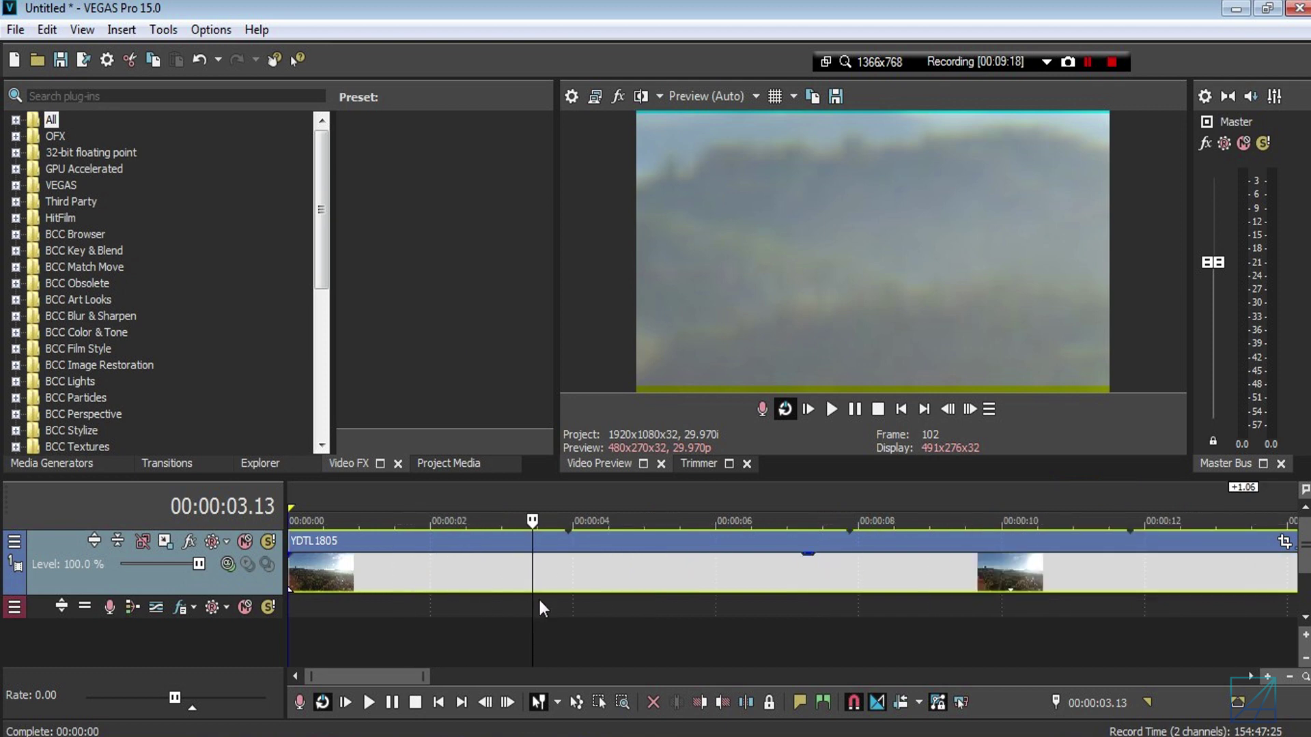
pyautogui.click(571, 567)
pyautogui.press('Delete')
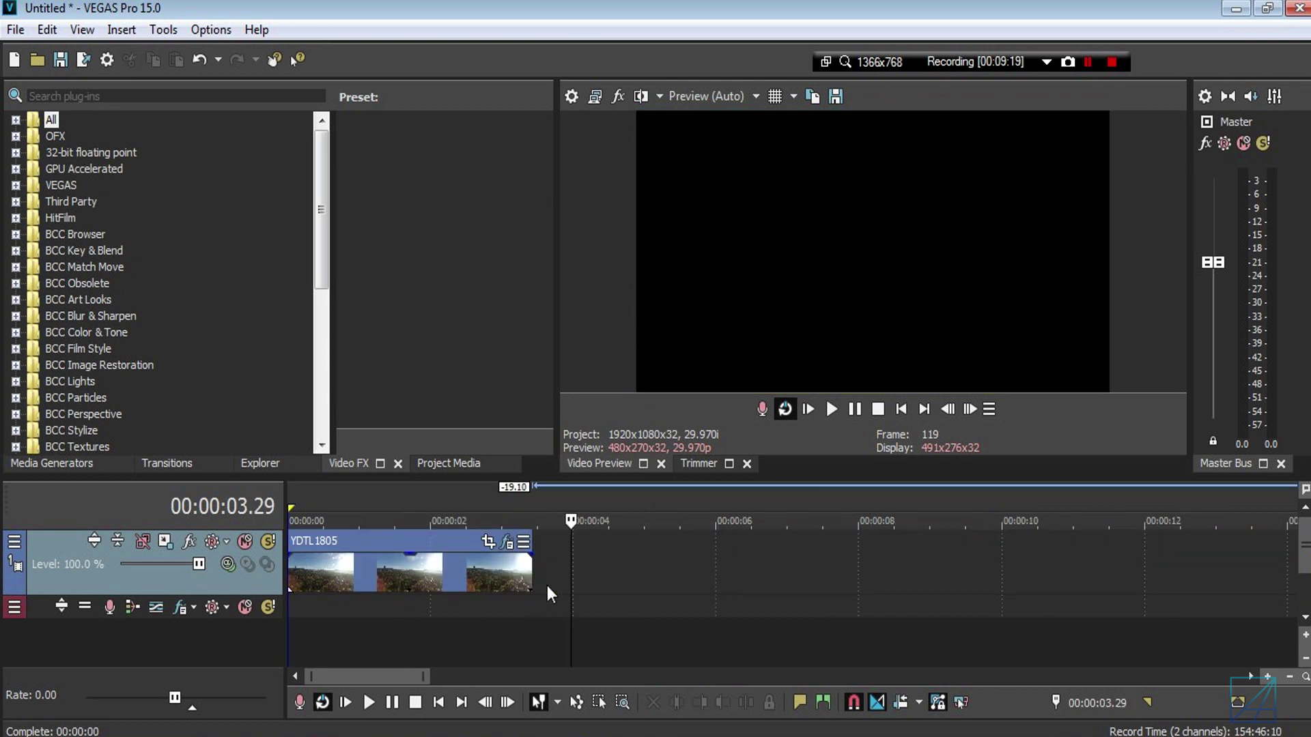
pyautogui.click(507, 543)
# - Shift the S_WarpFishEye and S_BlurMoCurves keyframes about 0.09 s later to the clip end
pyautogui.click(505, 548)
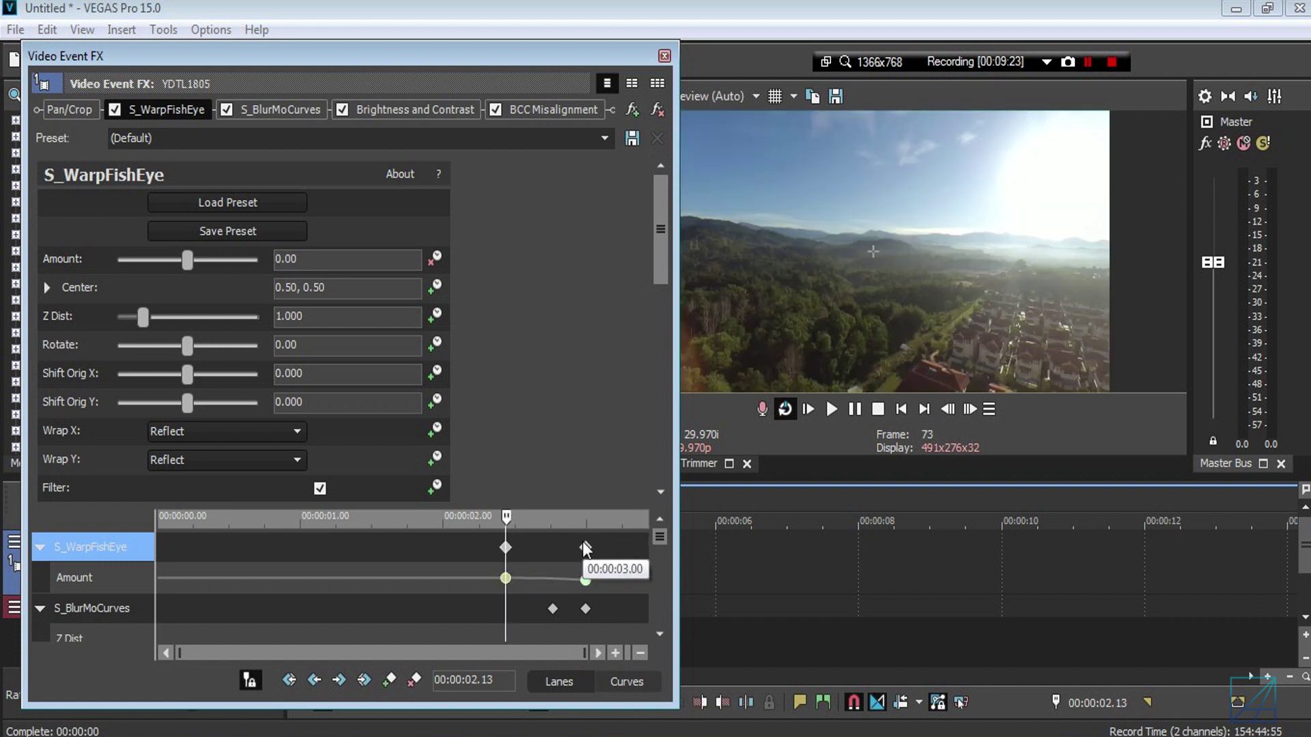
pyautogui.moveTo(584, 542); pyautogui.dragTo(644, 544)
pyautogui.click(553, 608)
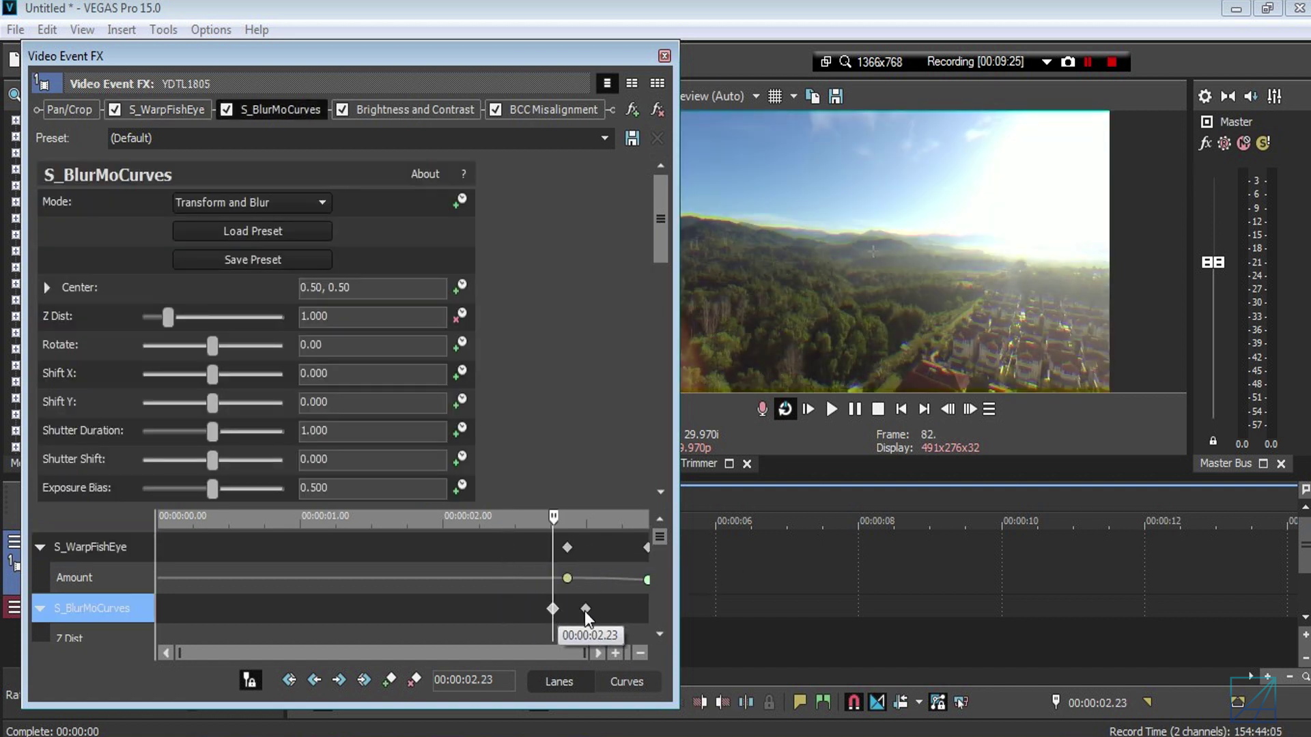
pyautogui.moveTo(585, 612); pyautogui.dragTo(646, 609)
# - Check the Brightness and Contrast, BCC Misalignment and S_WarpFishEye keyframes, then close the FX window
pyautogui.scroll(-1, 657, 552)
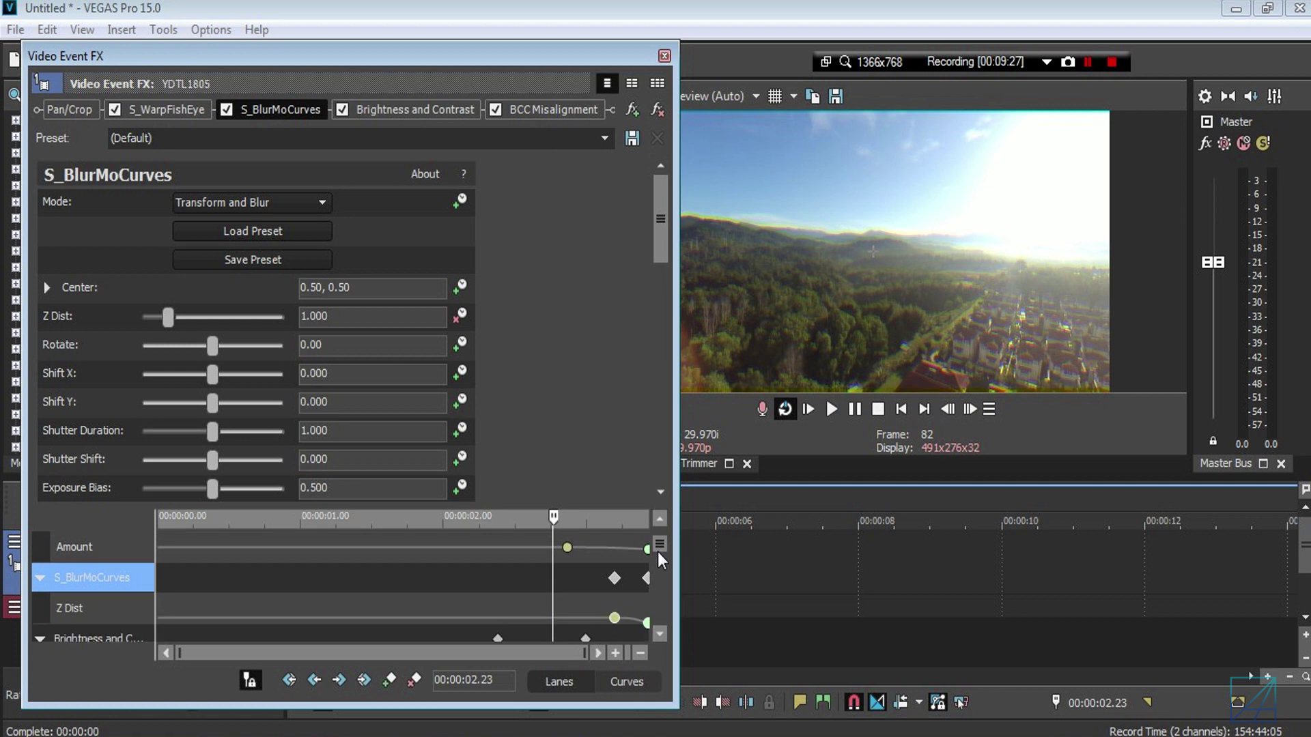
pyautogui.scroll(-2, 657, 552)
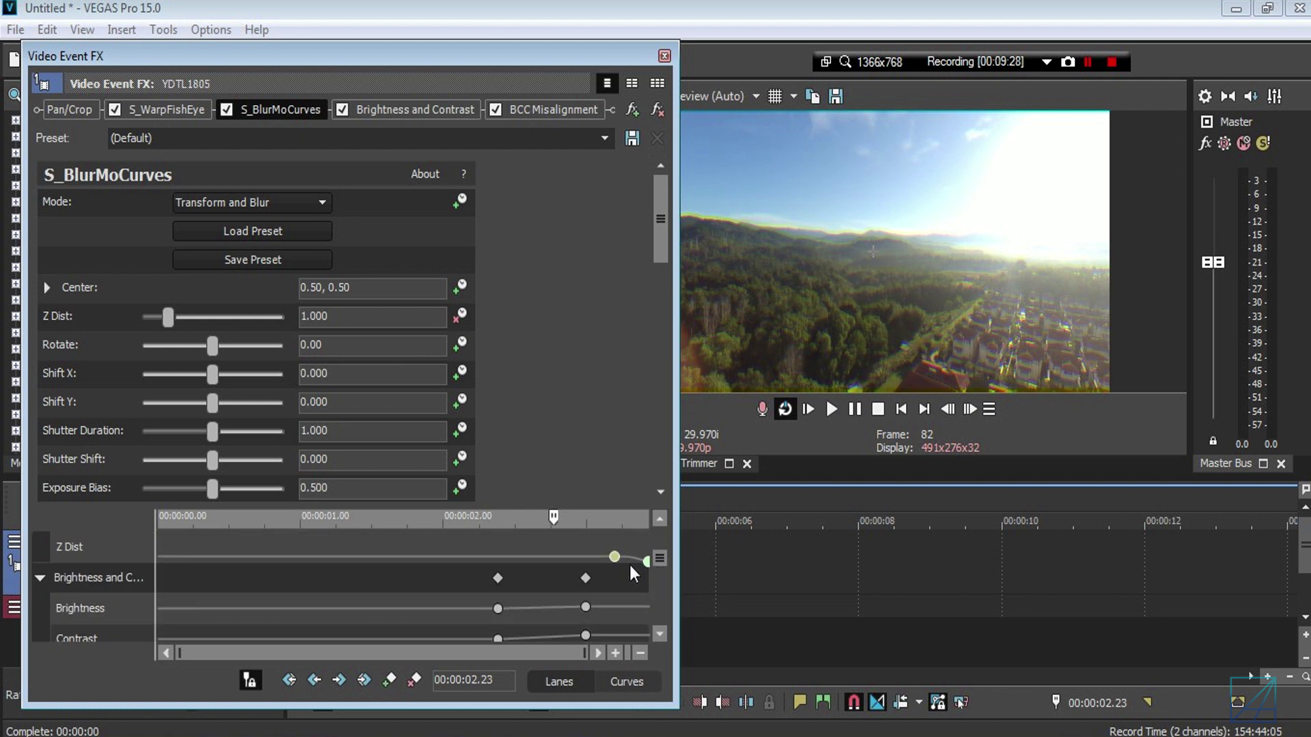
pyautogui.click(500, 580)
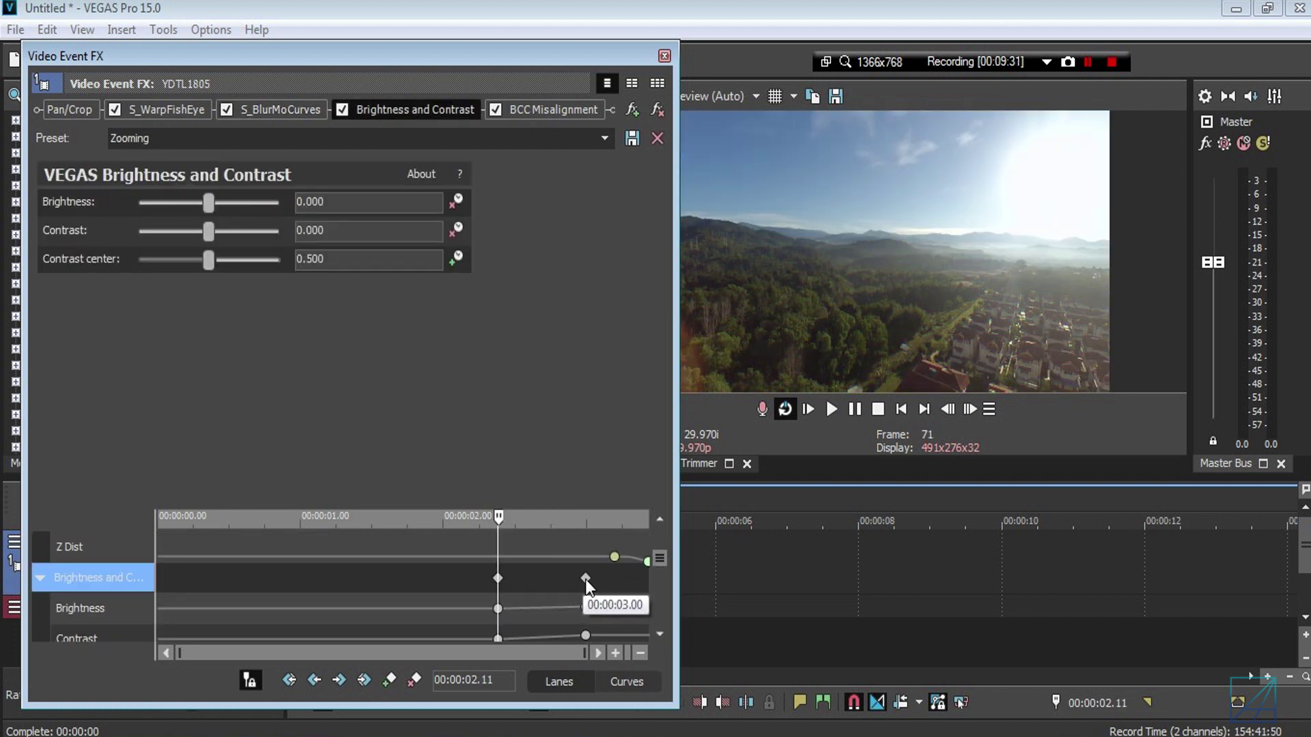
pyautogui.moveTo(658, 556); pyautogui.dragTo(659, 587)
pyautogui.click(499, 547)
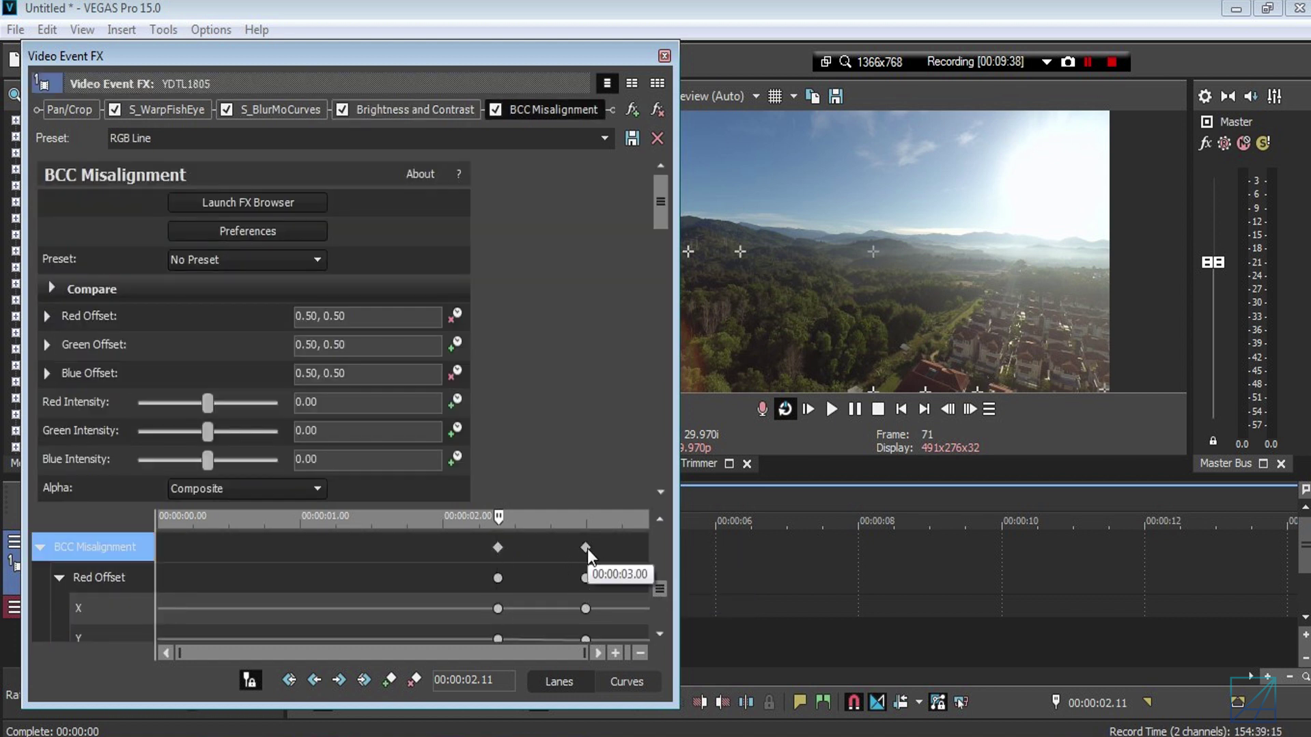
pyautogui.moveTo(660, 589); pyautogui.dragTo(663, 538)
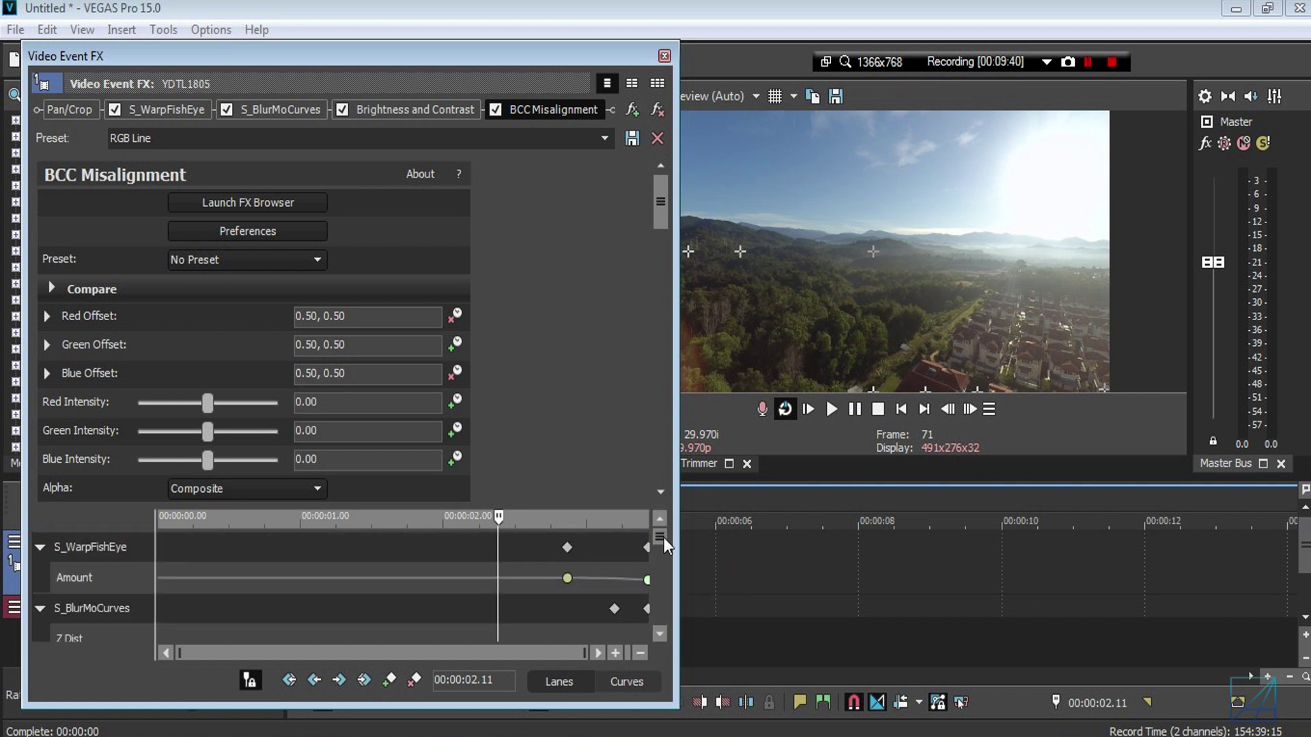
pyautogui.click(516, 567)
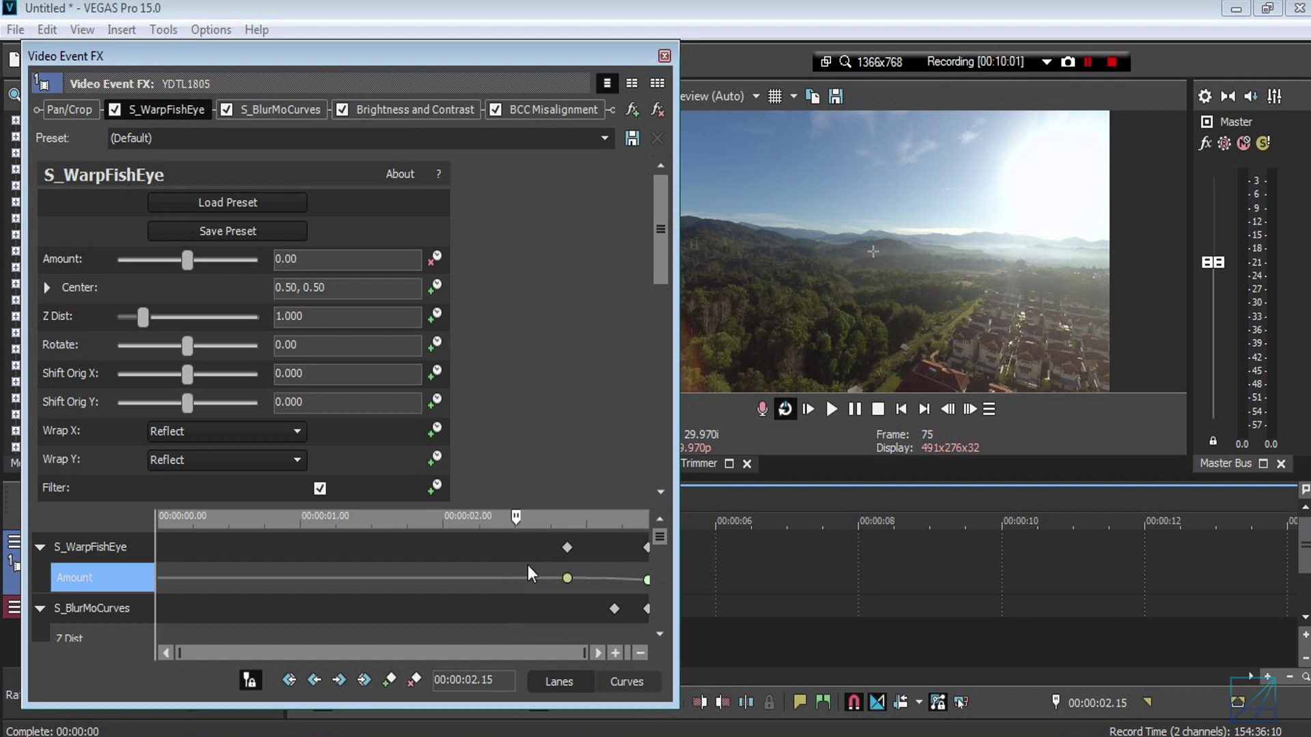
pyautogui.moveTo(657, 540); pyautogui.dragTo(650, 465)
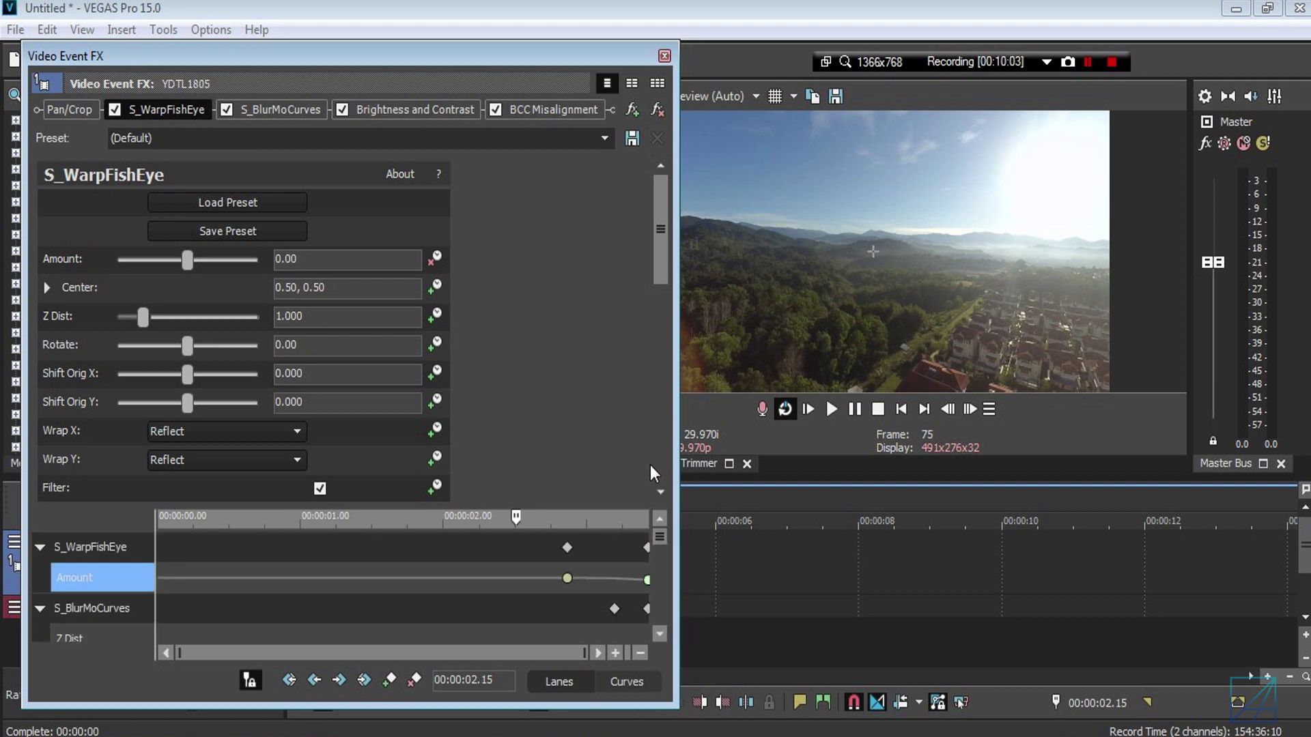
pyautogui.click(664, 55)
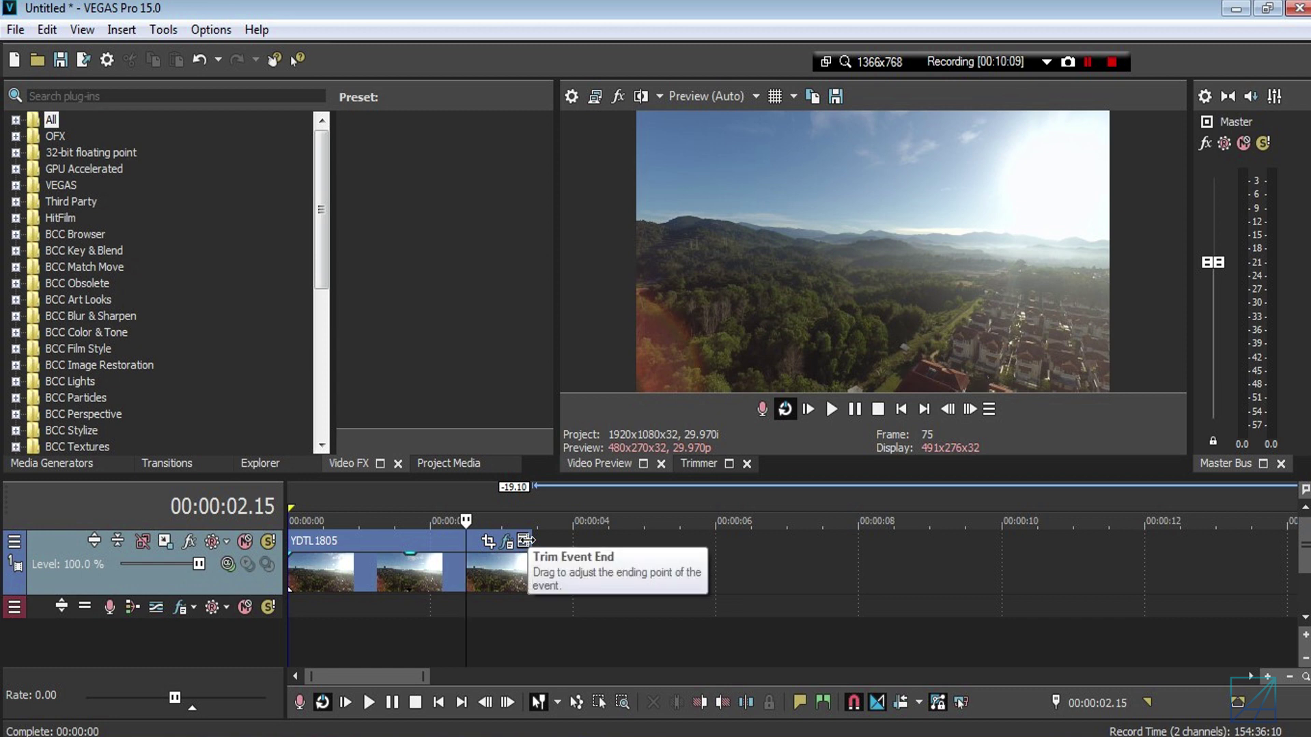
pyautogui.click(484, 579)
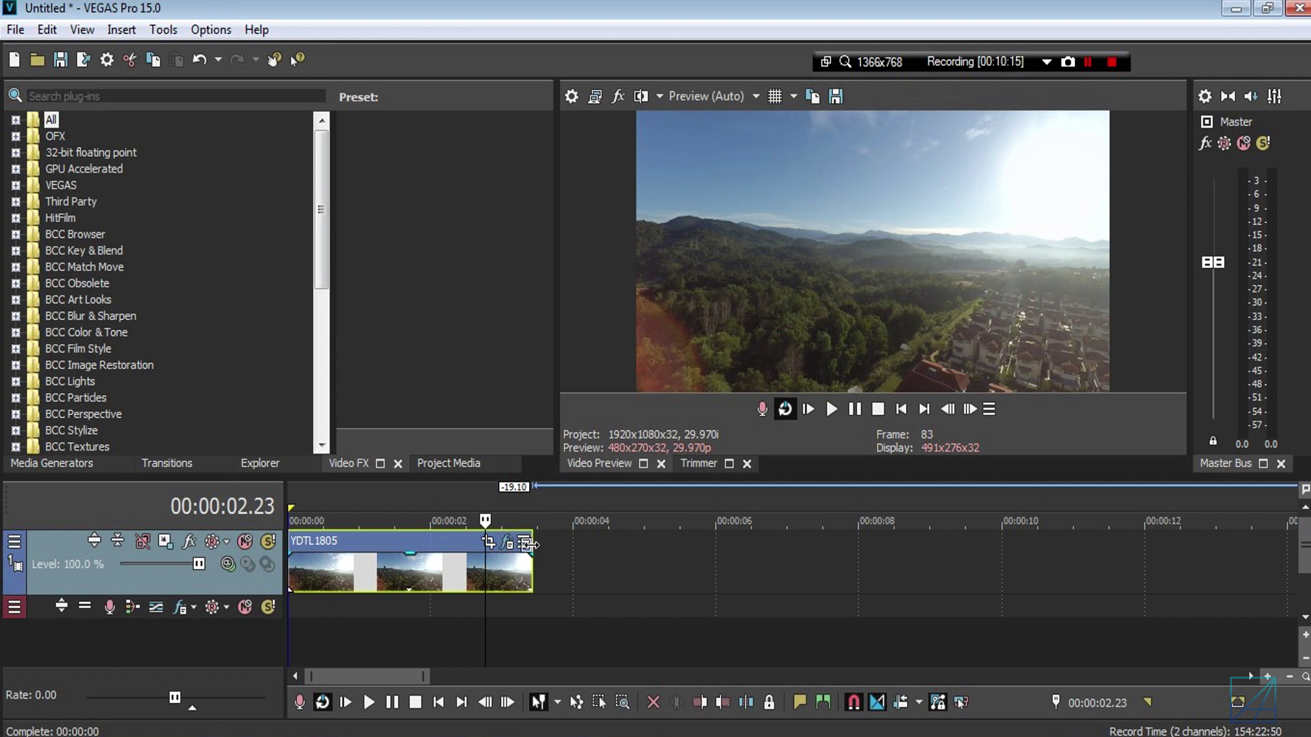
pyautogui.scroll(-5, 526, 579)
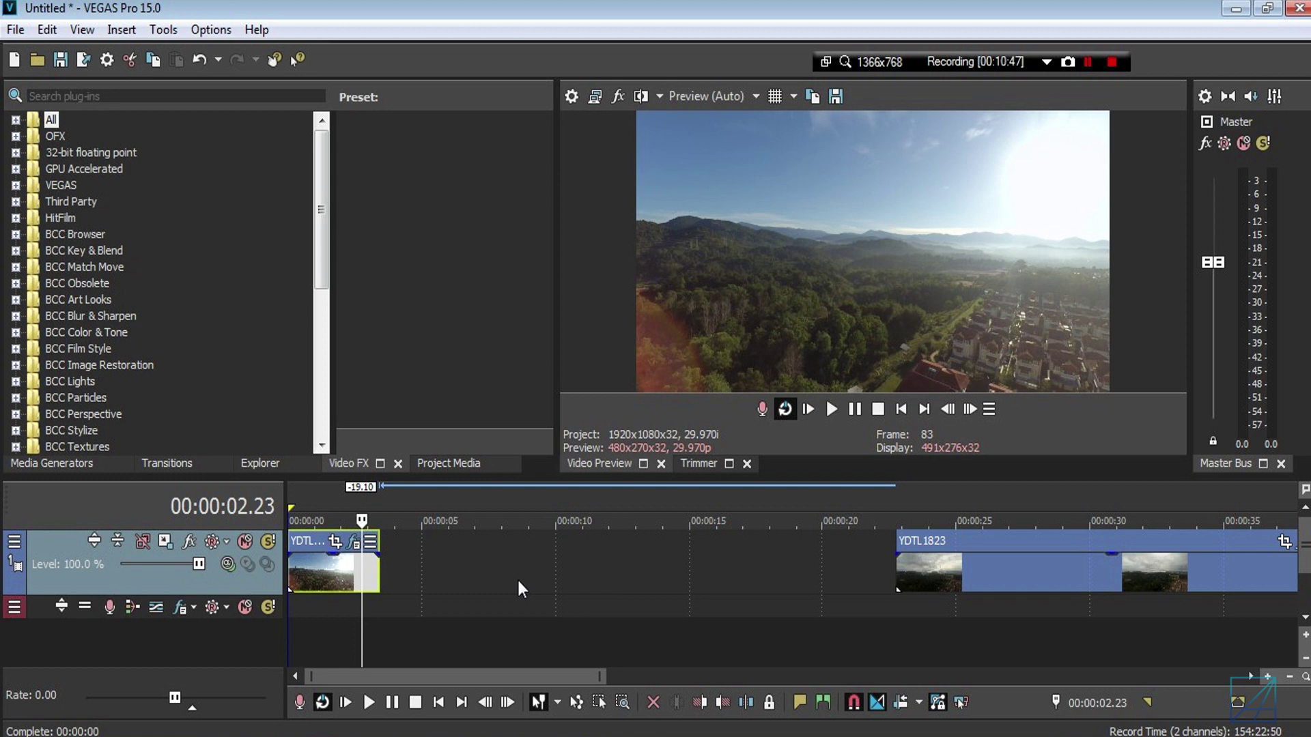
pyautogui.scroll(2, 461, 577)
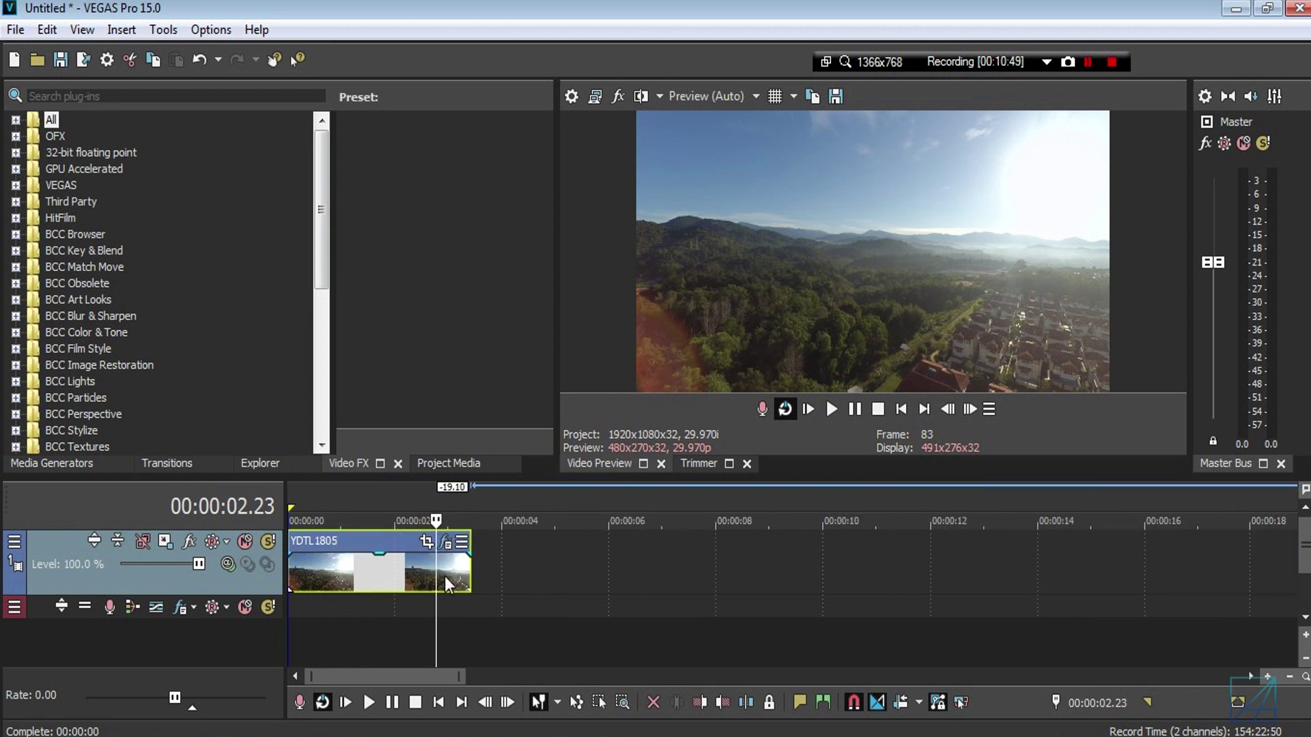
# - Replace the clip's FX chain with the VHS Tape package from Filter Packages > VHS
pyautogui.click(513, 549)
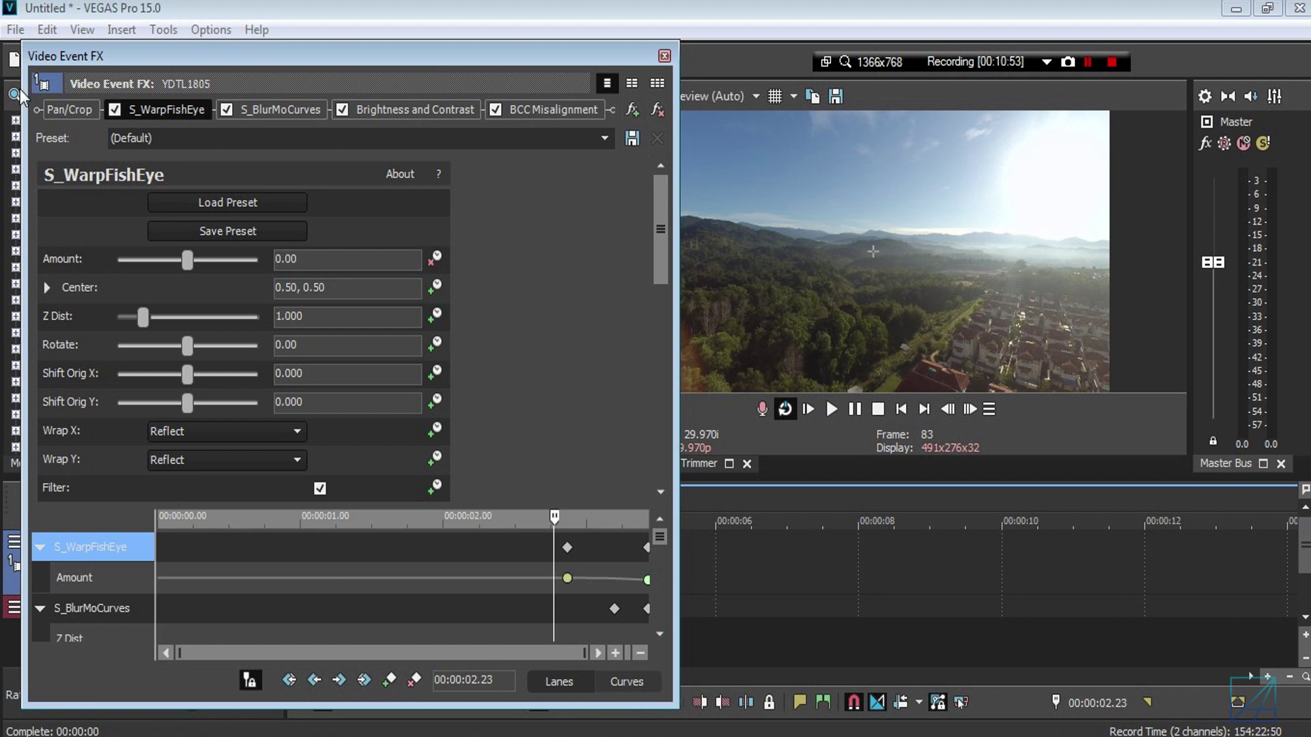
pyautogui.click(632, 108)
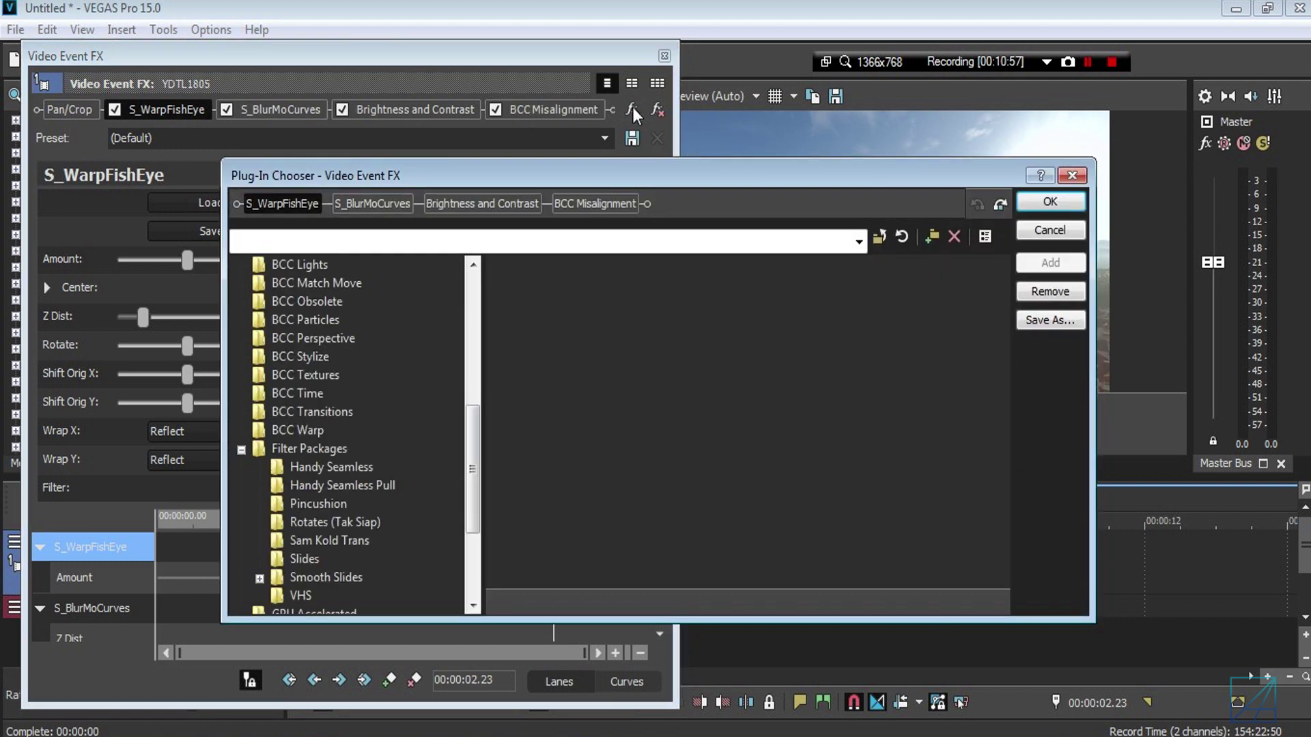
pyautogui.click(314, 449)
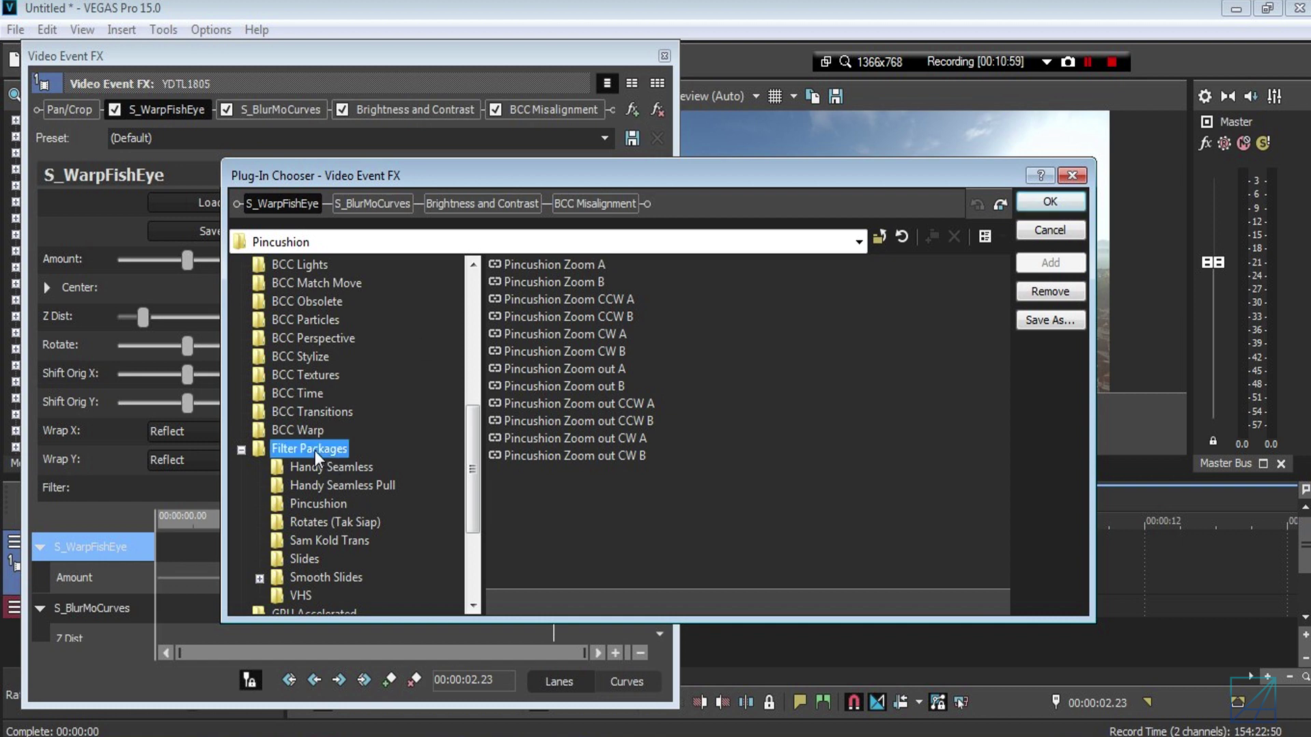
pyautogui.moveTo(478, 461)
pyautogui.mouseDown()
pyautogui.moveTo(474, 487)
pyautogui.moveTo(498, 475)
pyautogui.mouseUp()
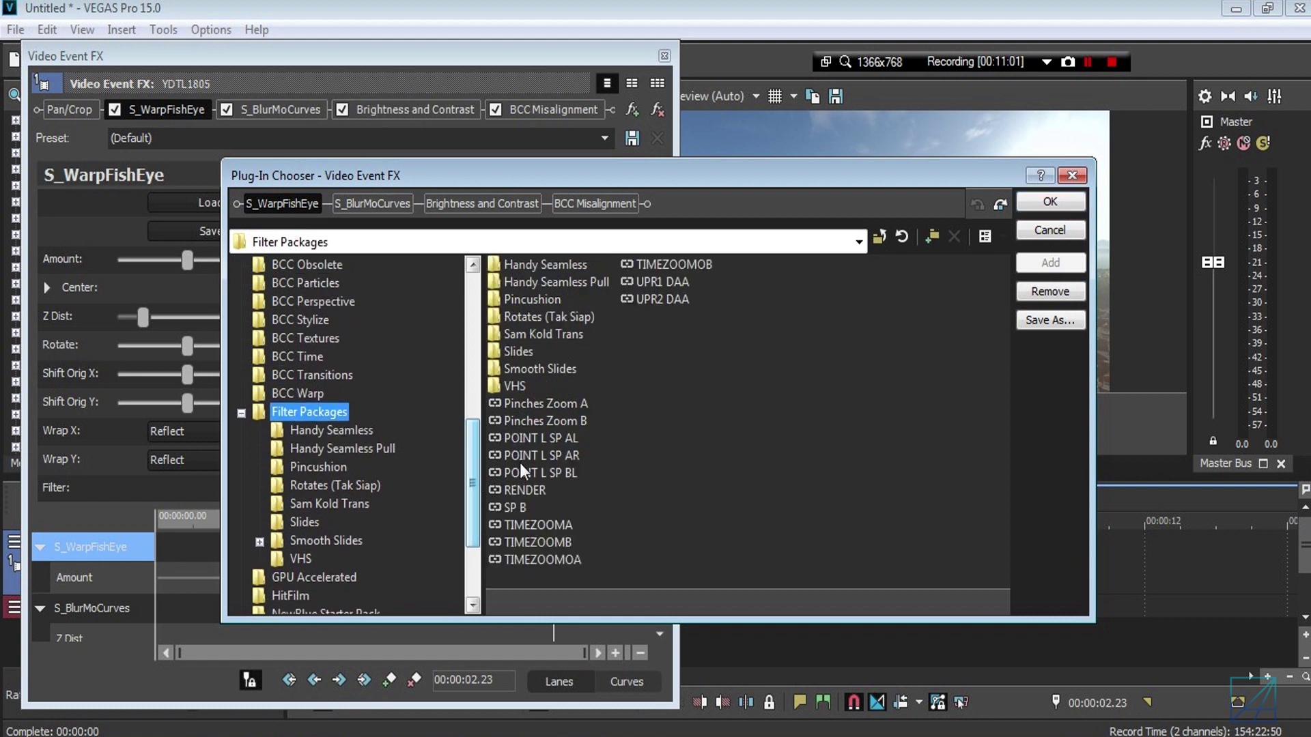
pyautogui.doubleClick(510, 387)
pyautogui.click(587, 282)
pyautogui.click(1050, 263)
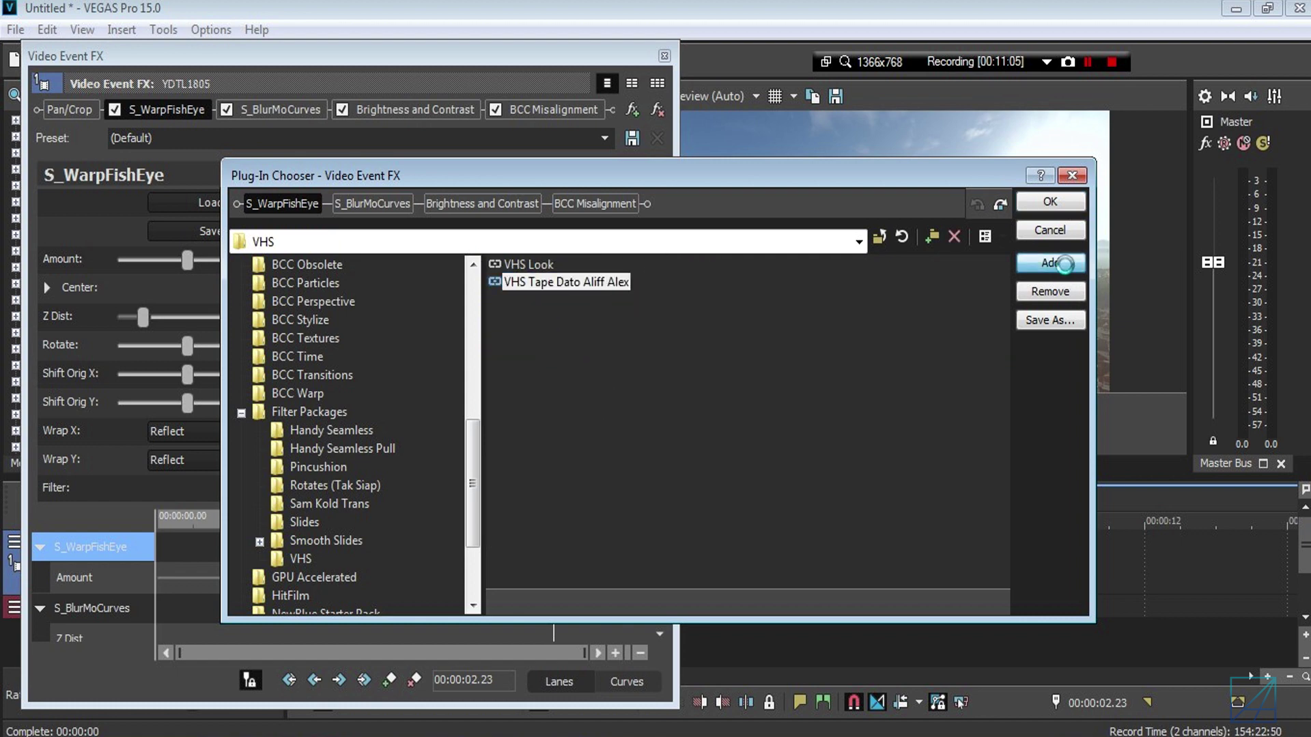
pyautogui.click(1050, 202)
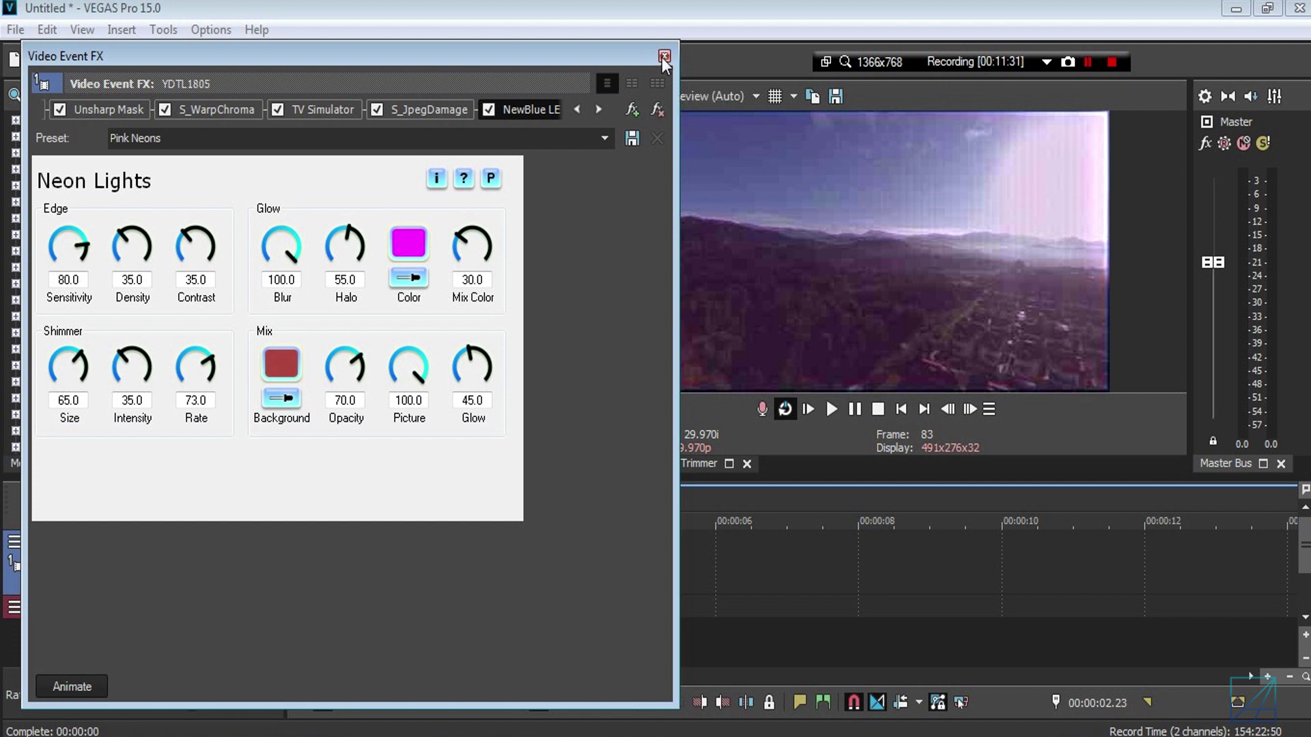
# - Close the Video Event FX window, rezoom the timeline and place the playhead at about 1.05 s
pyautogui.click(663, 56)
pyautogui.scroll(-2, 413, 565)
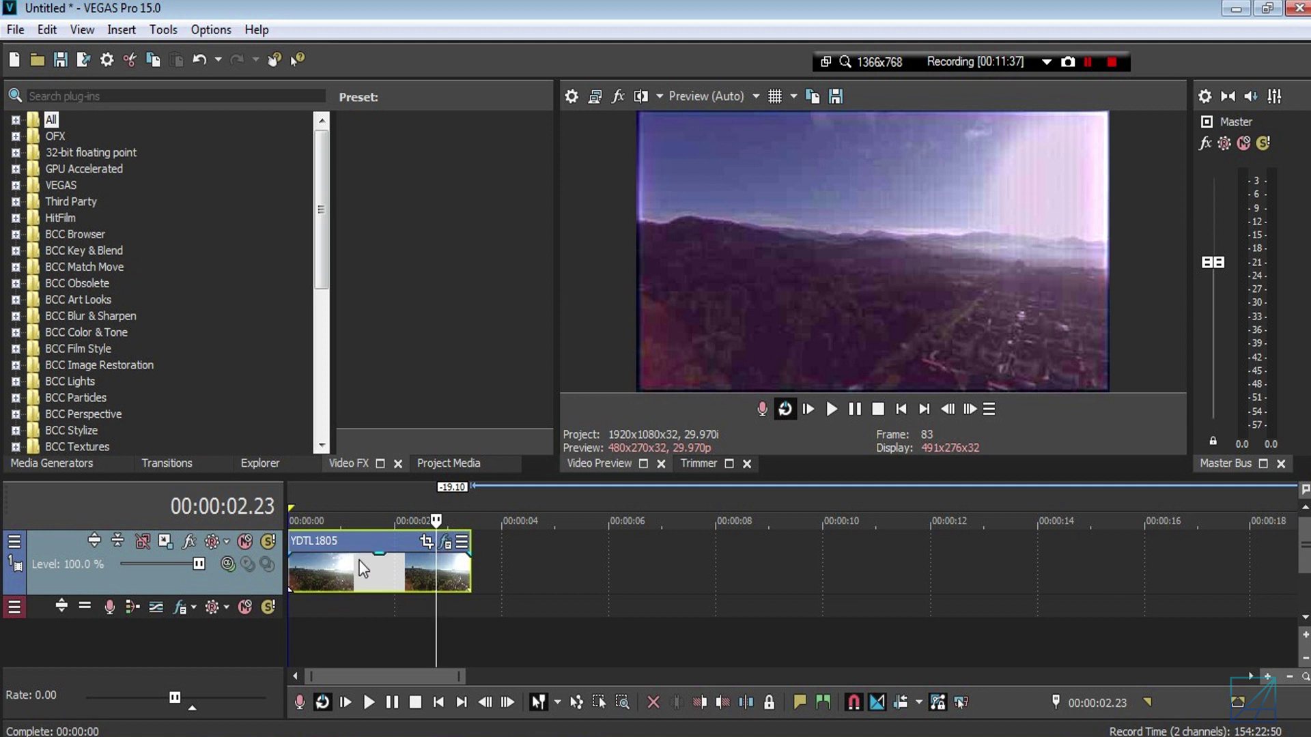
pyautogui.scroll(-3, 353, 594)
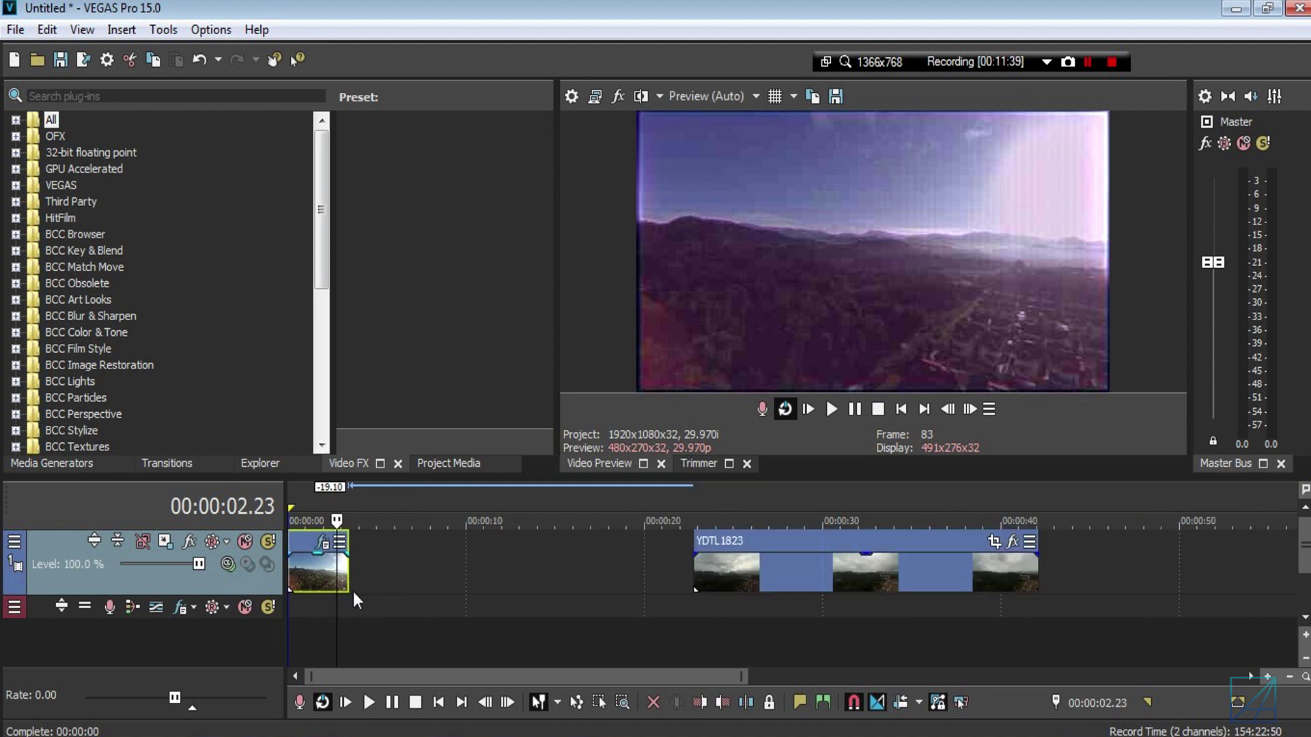
pyautogui.scroll(-3, 417, 577)
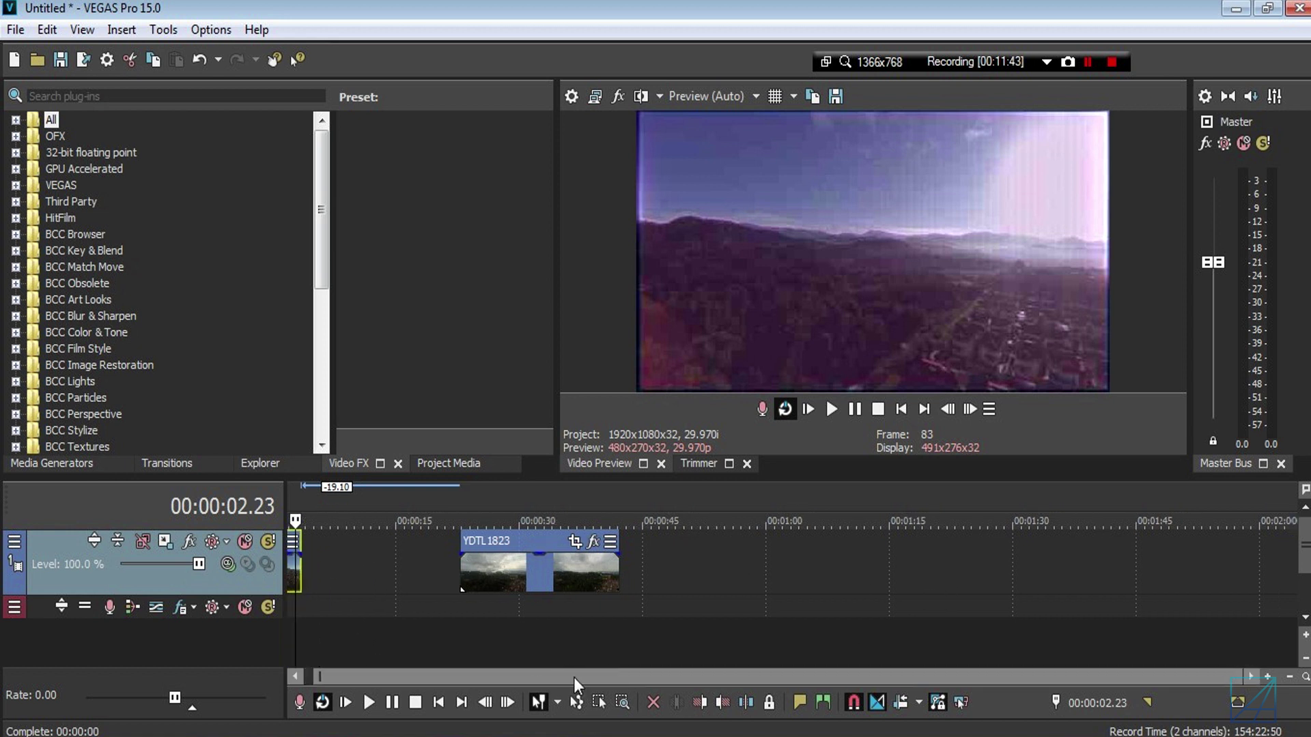
pyautogui.click(297, 581)
pyautogui.scroll(6, 399, 596)
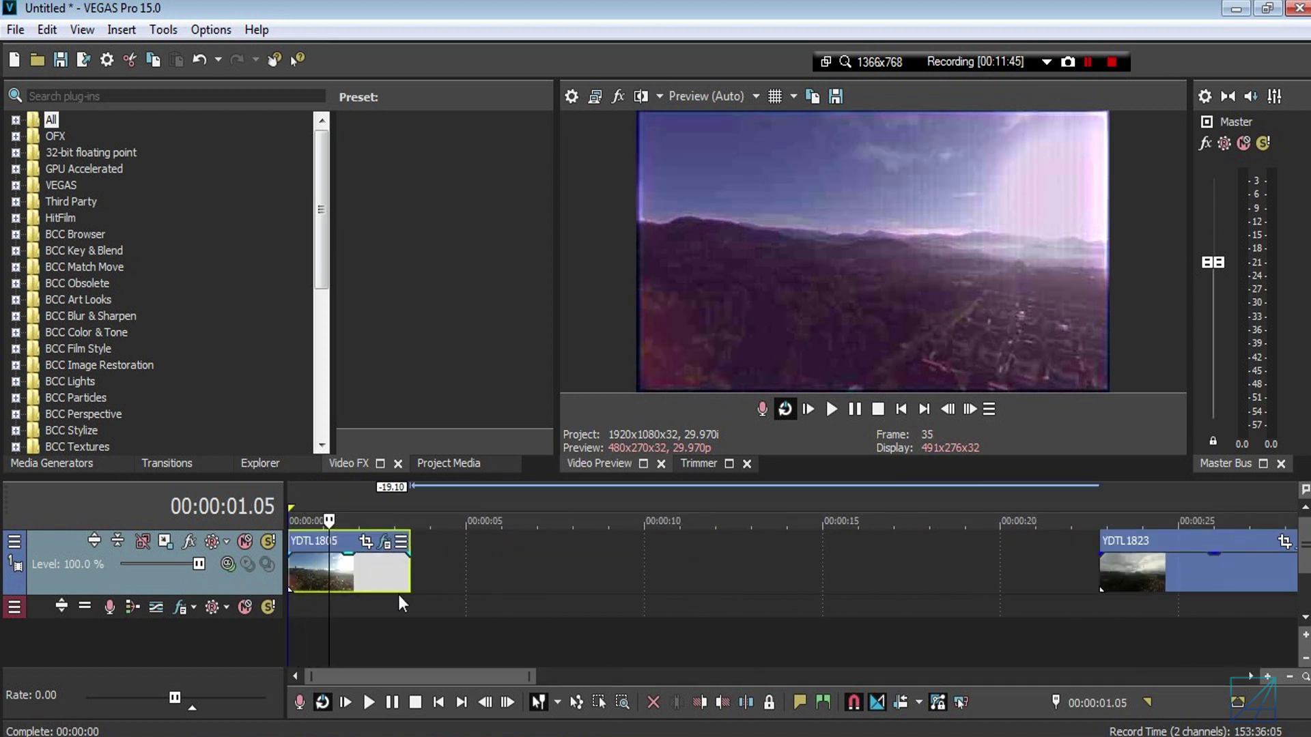